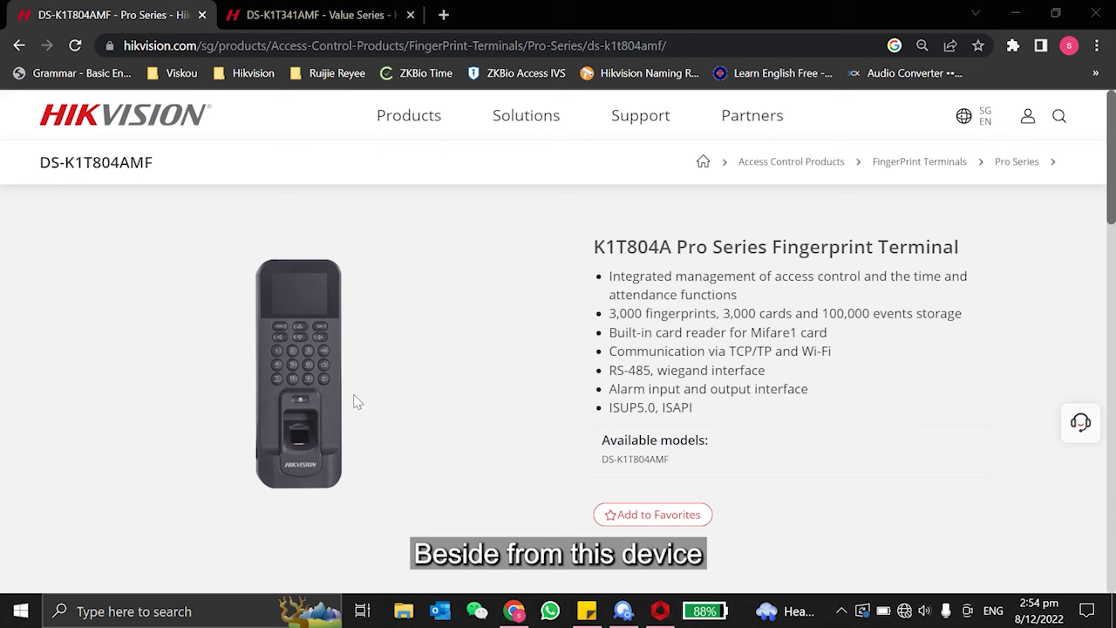
pyautogui.click(331, 13)
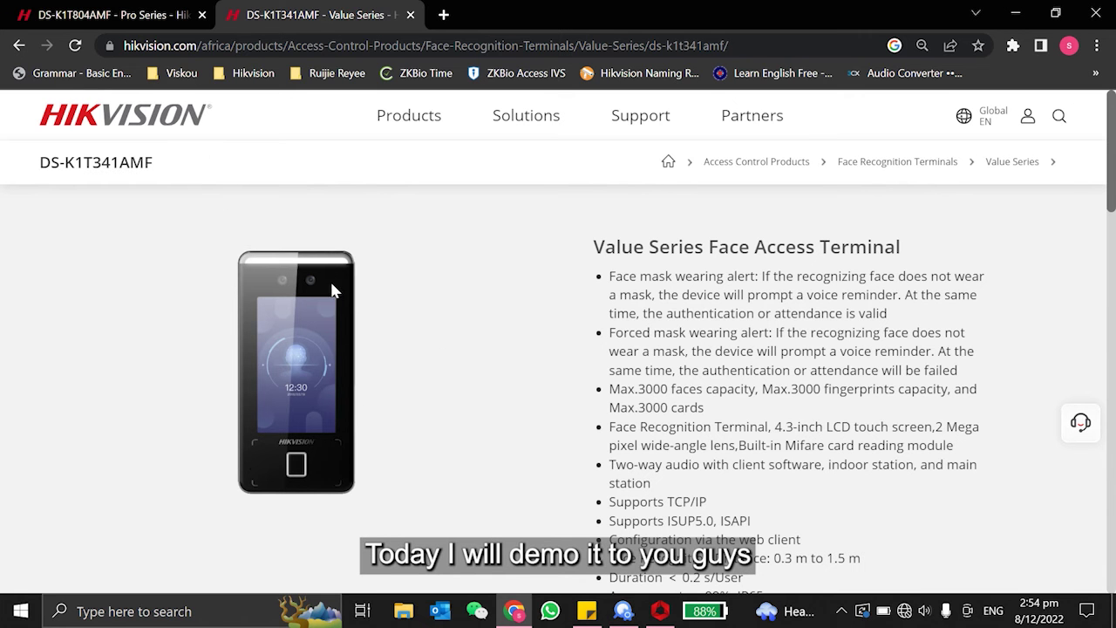
# Confirm in SADP that the DS-K1T804BEF is active at 192.168.1.99, then switch to iVMS-4200.
pyautogui.click(624, 613)
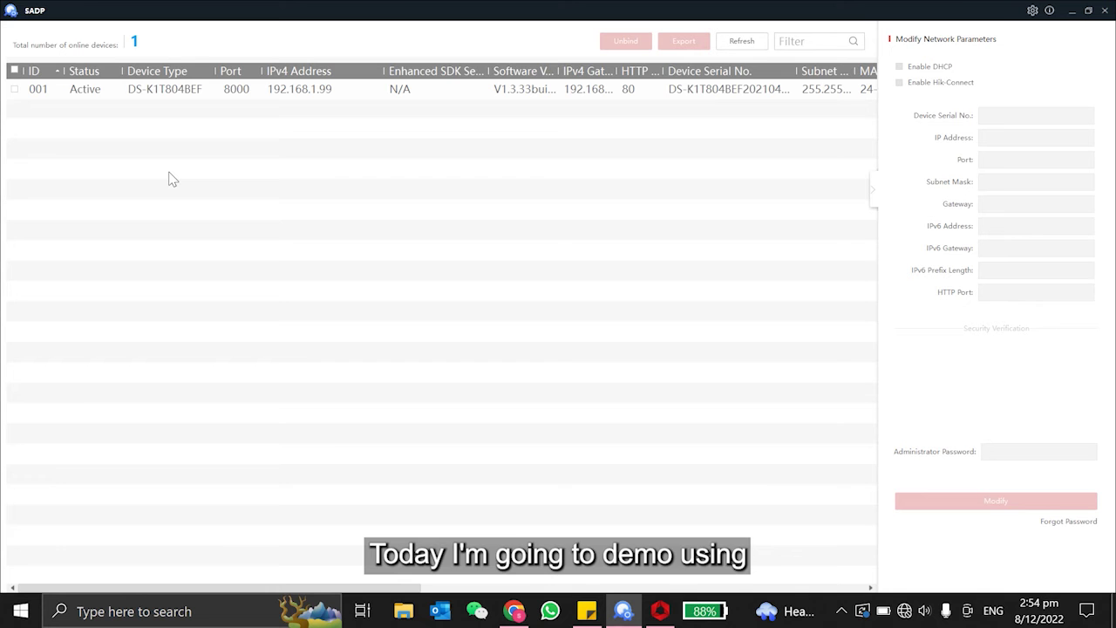
pyautogui.click(231, 89)
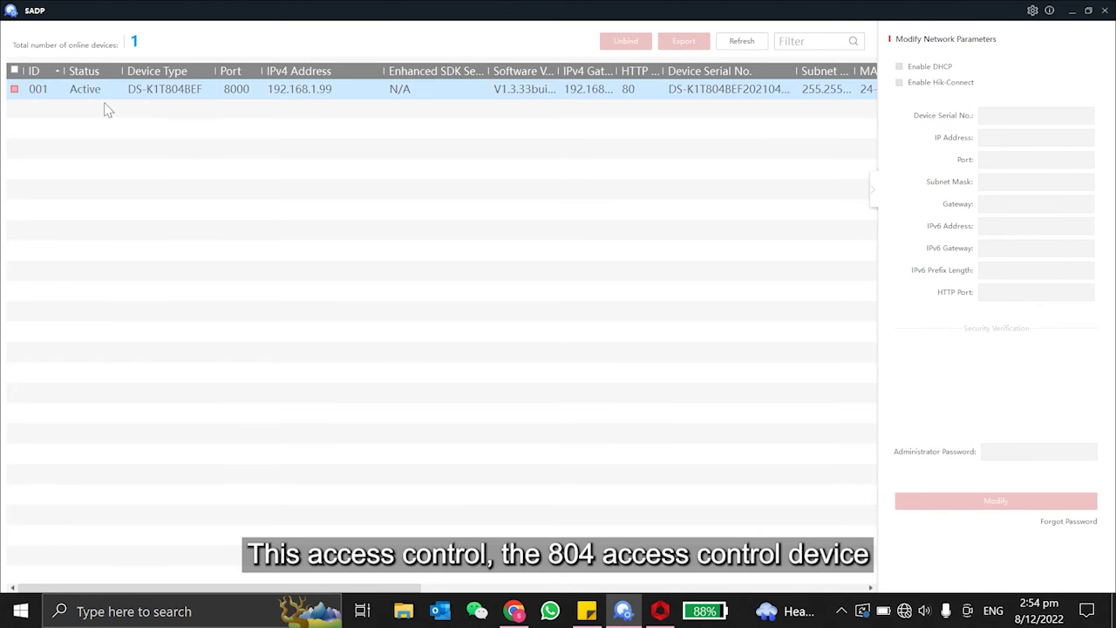
pyautogui.click(204, 93)
pyautogui.click(218, 92)
pyautogui.click(218, 90)
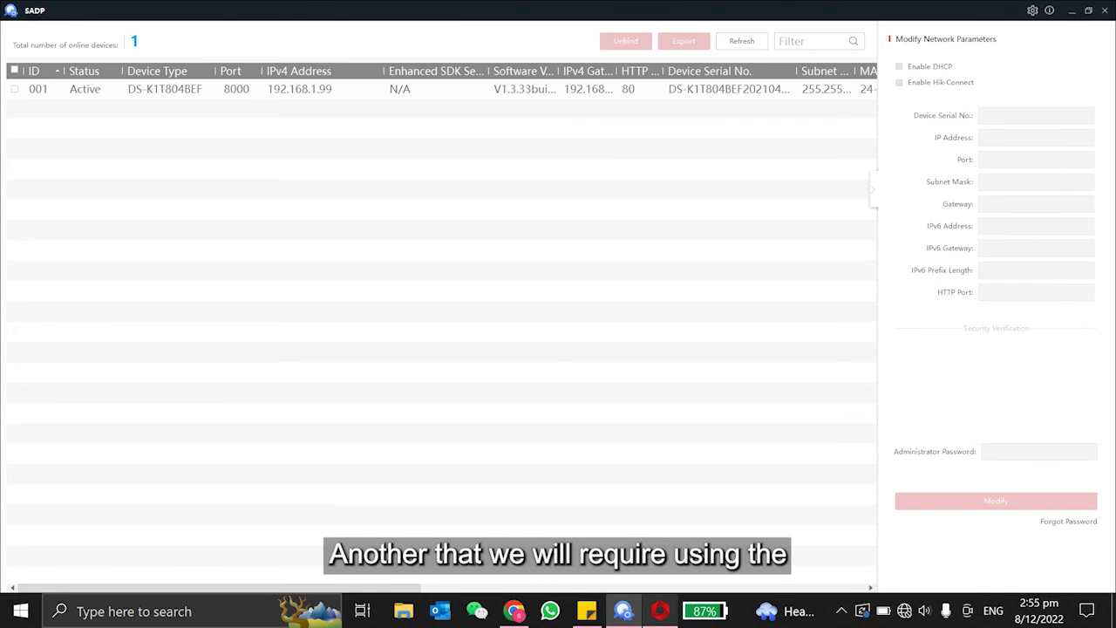
pyautogui.click(660, 610)
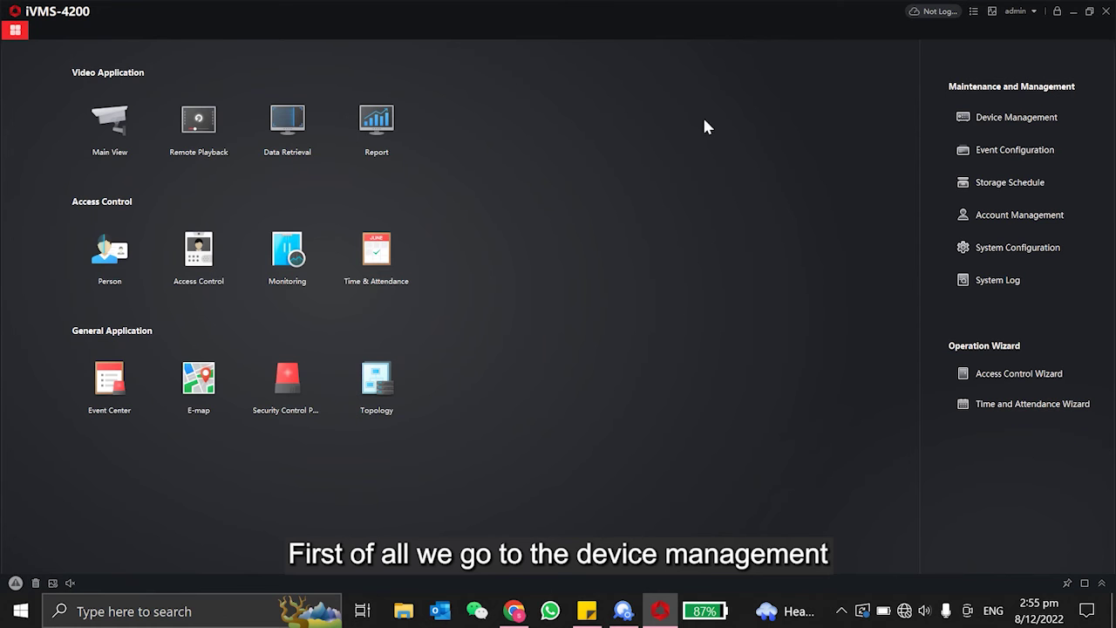
# Begin adding a device named 804 at address 192.168.1.99 in Device Management.
pyautogui.click(1033, 122)
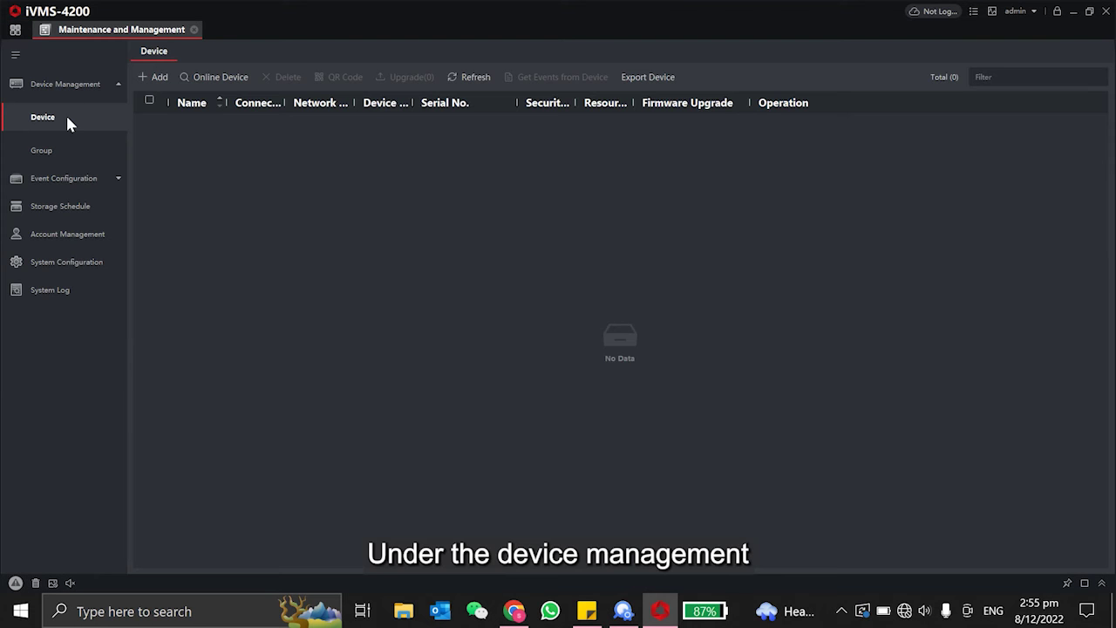
pyautogui.click(153, 82)
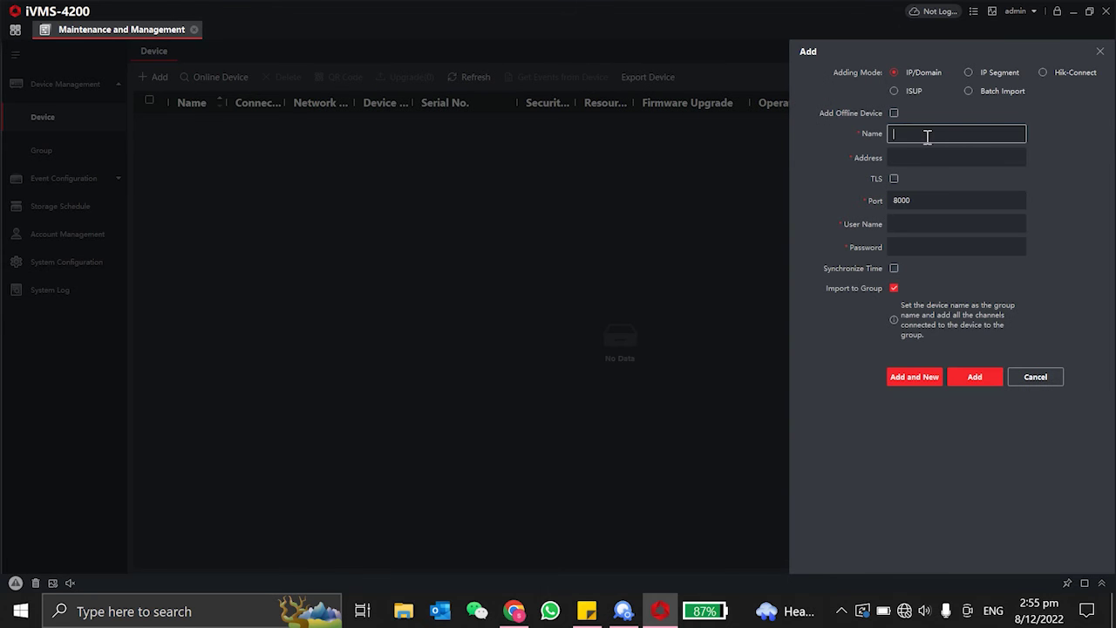
pyautogui.write('804')
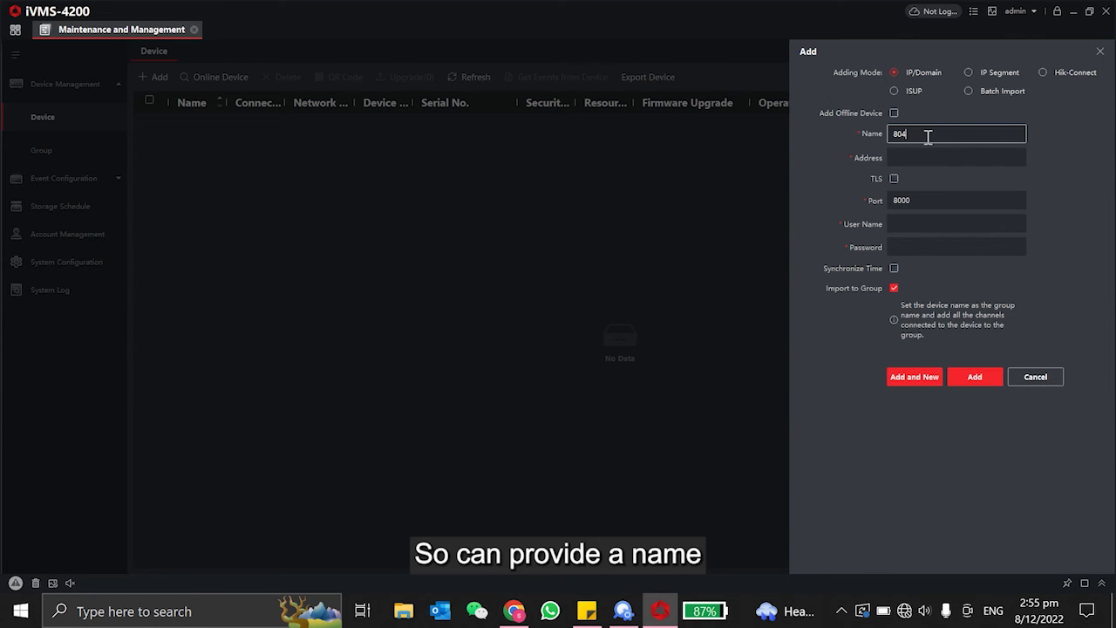
pyautogui.click(914, 159)
pyautogui.write('192.168')
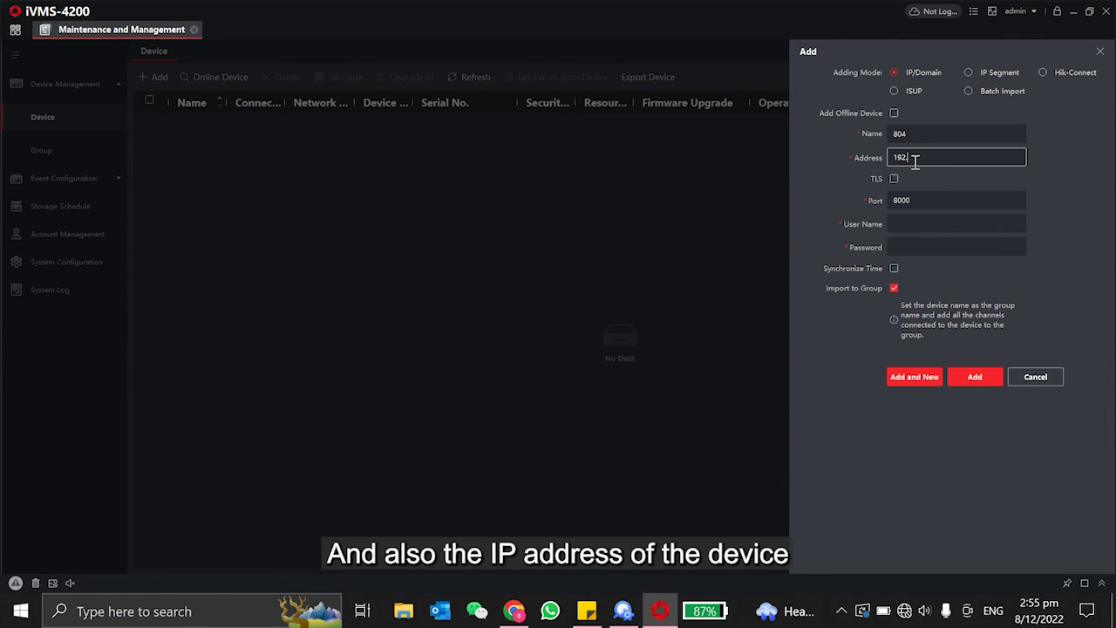
pyautogui.write('.1.99')
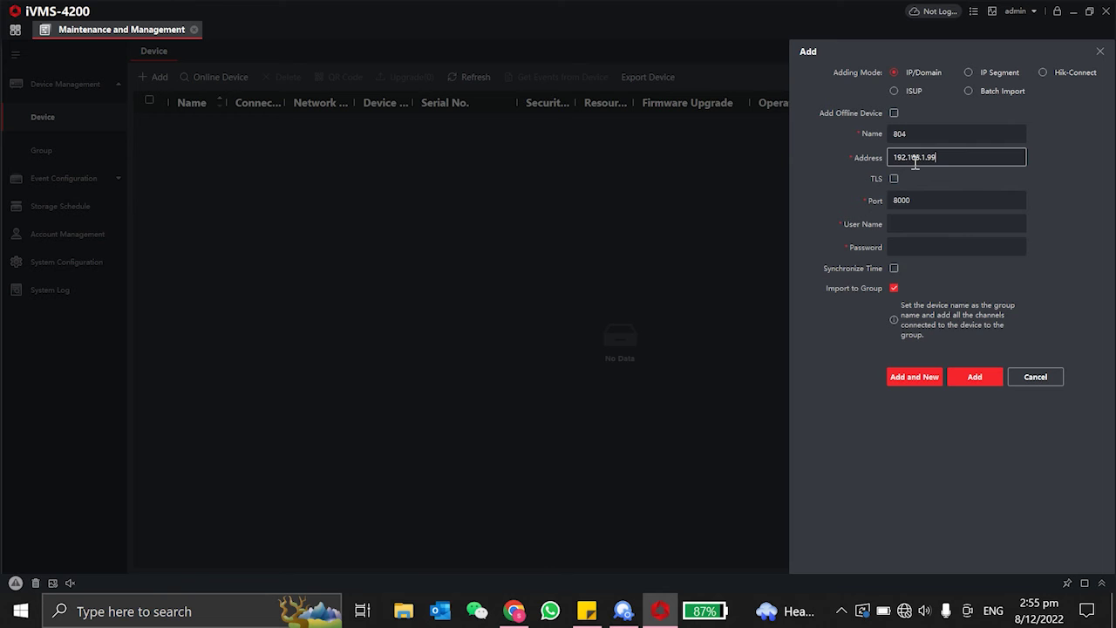
# Enter the admin login and password, enable time synchronization, and add the device.
pyautogui.click(959, 224)
pyautogui.write('admin')
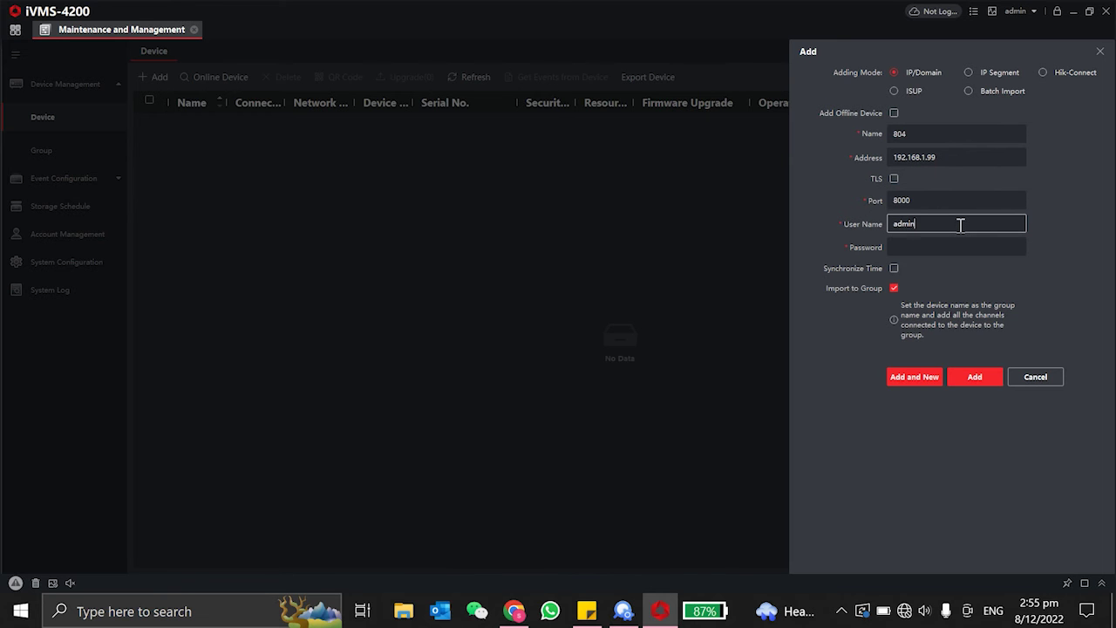
pyautogui.press('Tab')
pyautogui.write('•')
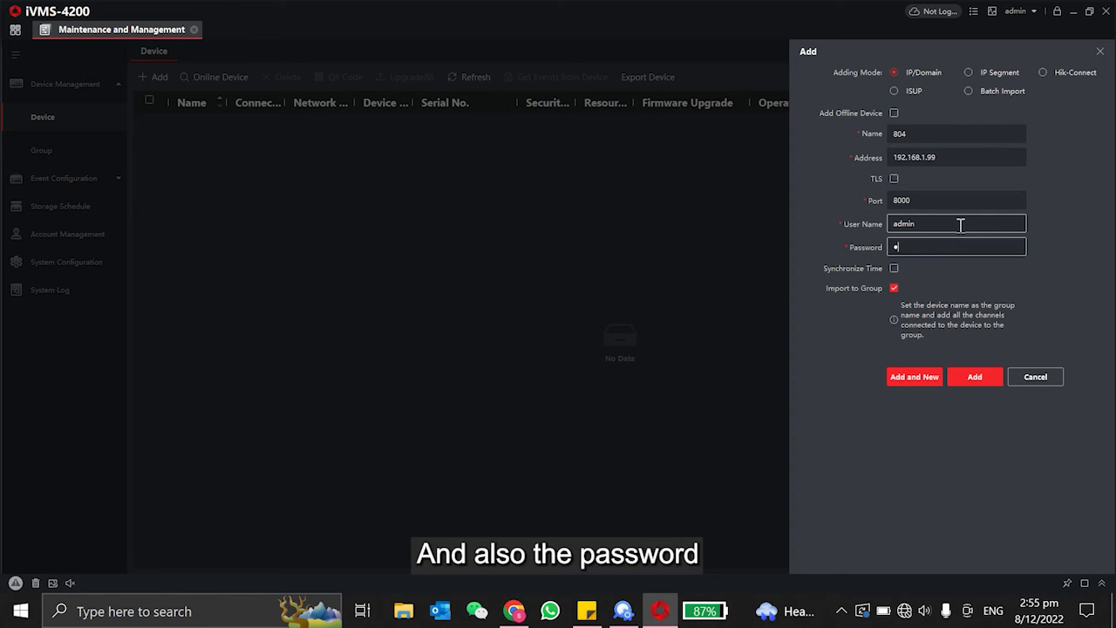
pyautogui.write('••••••')
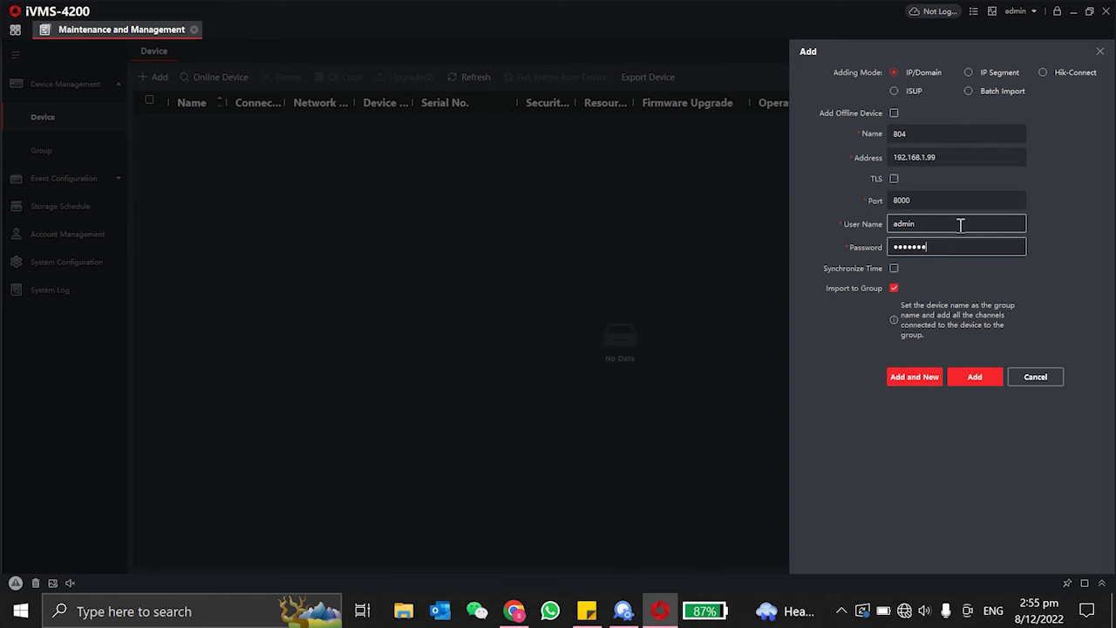
pyautogui.write('•')
pyautogui.click(896, 268)
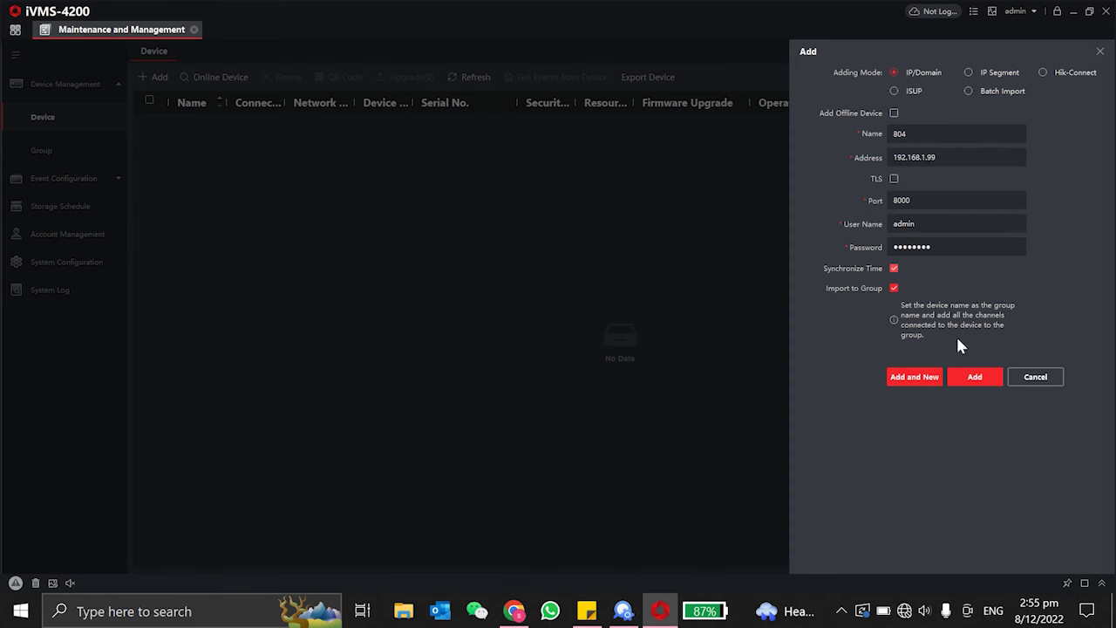
pyautogui.click(983, 380)
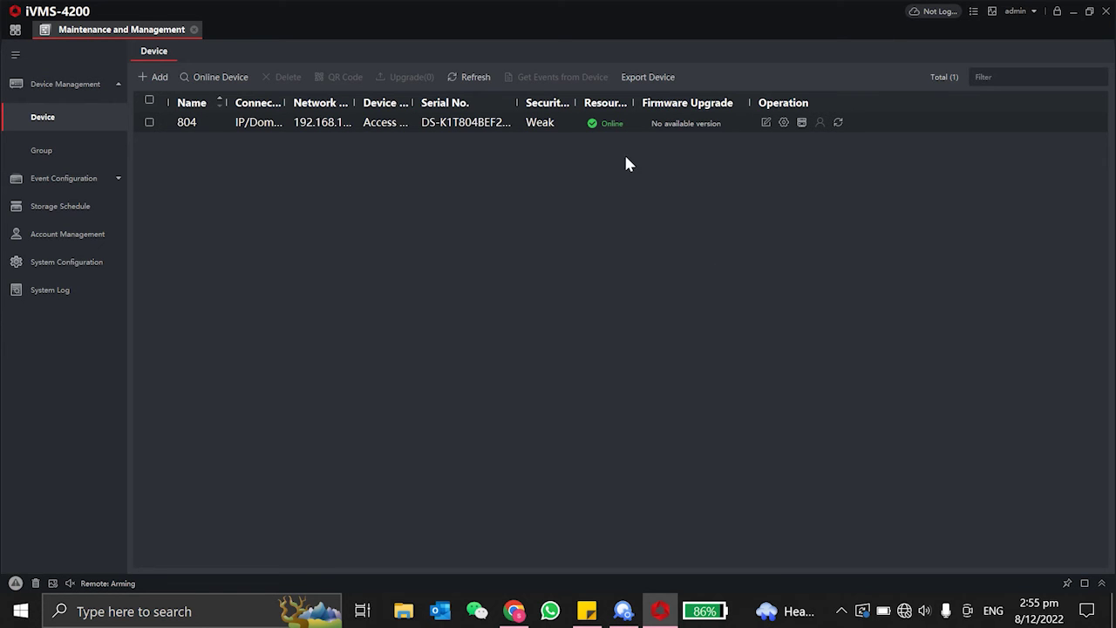
pyautogui.moveTo(633, 104); pyautogui.dragTo(668, 106)
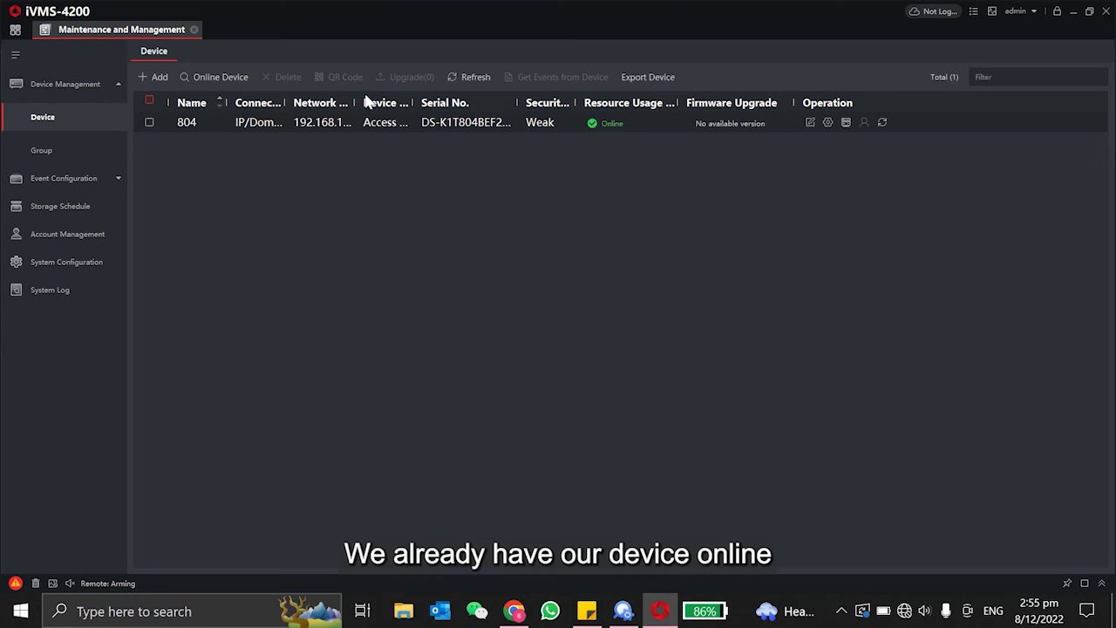
pyautogui.moveTo(357, 102); pyautogui.dragTo(409, 102)
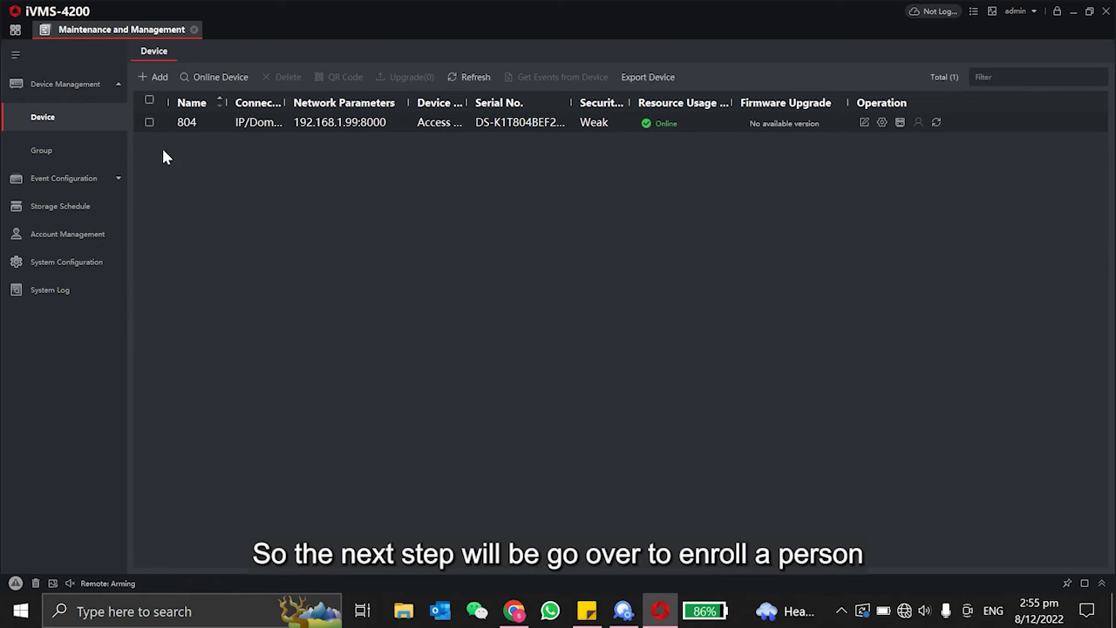
# Delete the existing person entry in Person management.
pyautogui.click(15, 29)
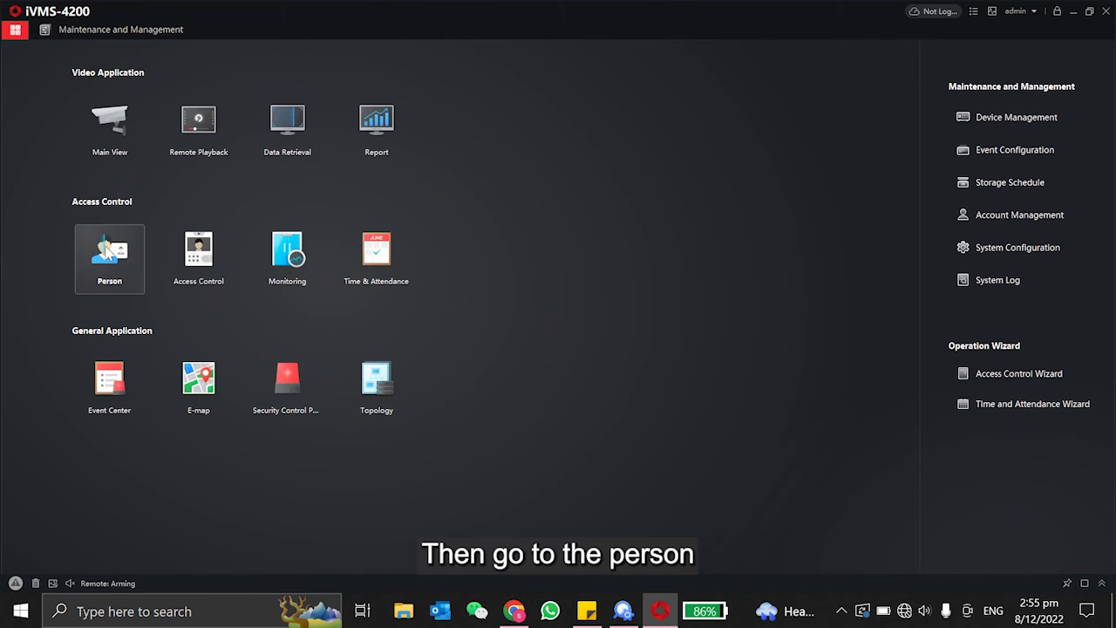
pyautogui.click(116, 254)
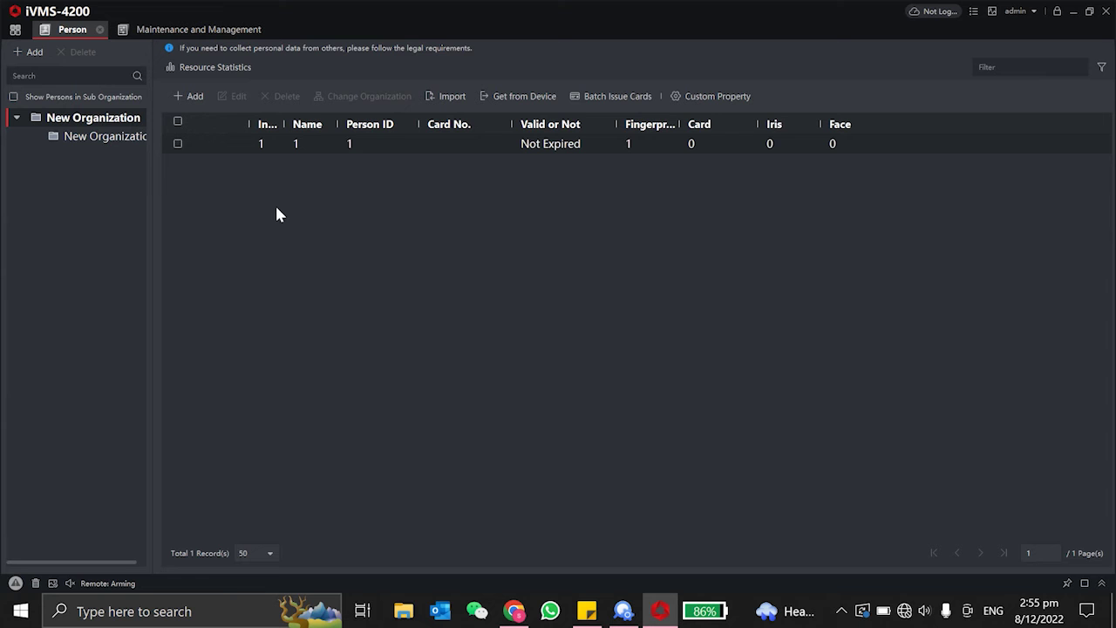
pyautogui.click(177, 121)
pyautogui.click(287, 96)
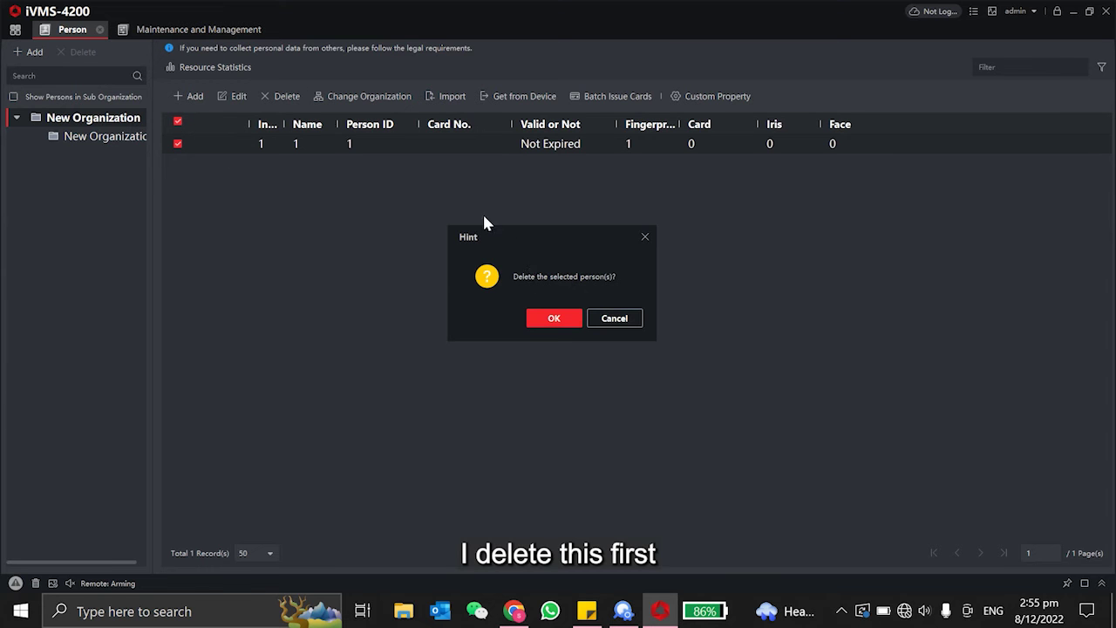
pyautogui.click(549, 319)
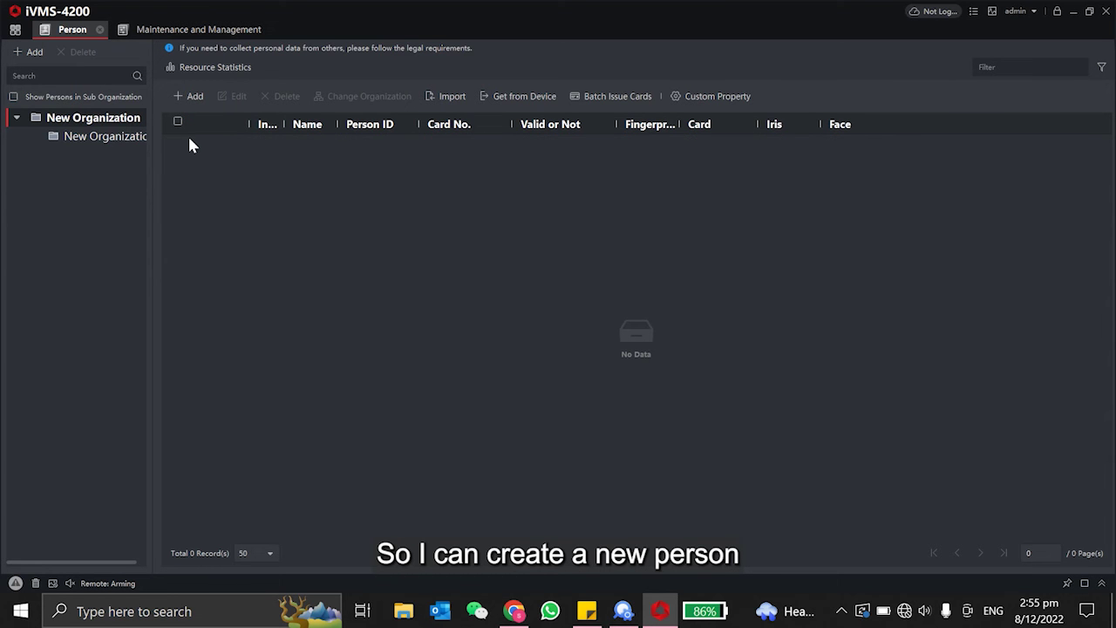
# Add a new person with Person ID 1 and fill in a test name.
pyautogui.click(188, 97)
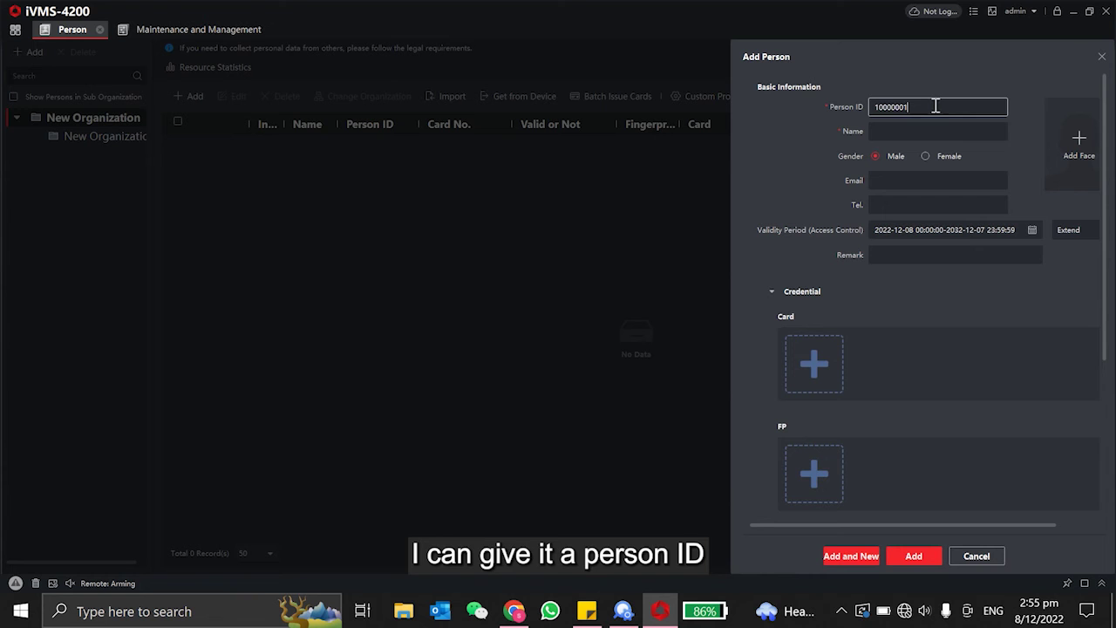
pyautogui.moveTo(933, 105); pyautogui.dragTo(843, 97)
pyautogui.click(931, 131)
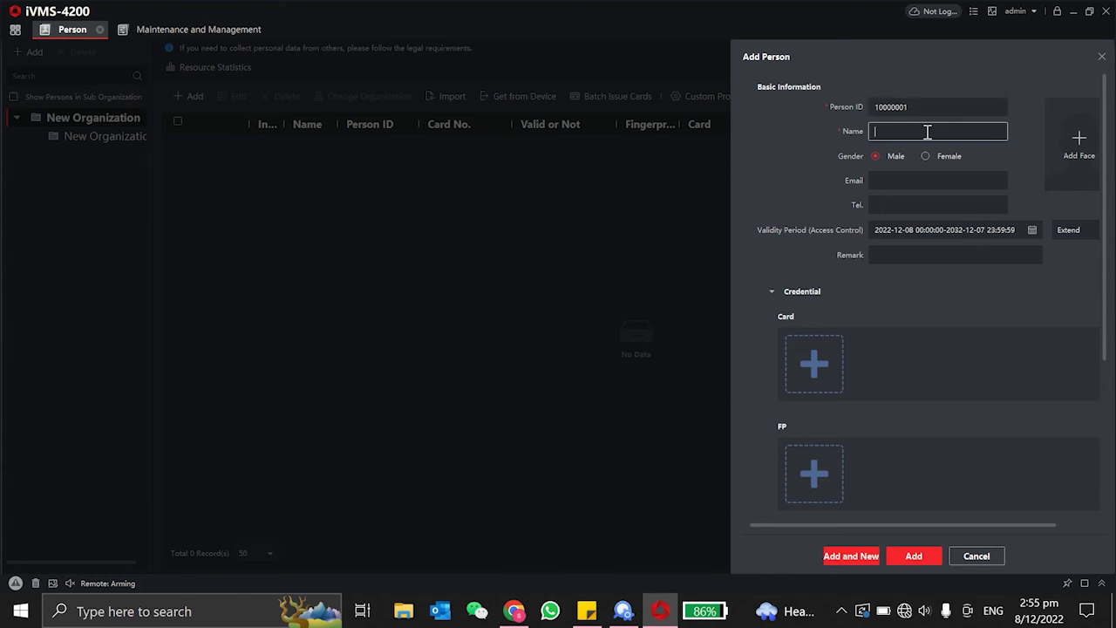
pyautogui.click(924, 106)
pyautogui.press('BackSpace')
pyautogui.press('BackSpace')
pyautogui.press('BackSpace')
pyautogui.press('BackSpace')
pyautogui.press('BackSpace')
pyautogui.press('BackSpace')
pyautogui.press('BackSpace')
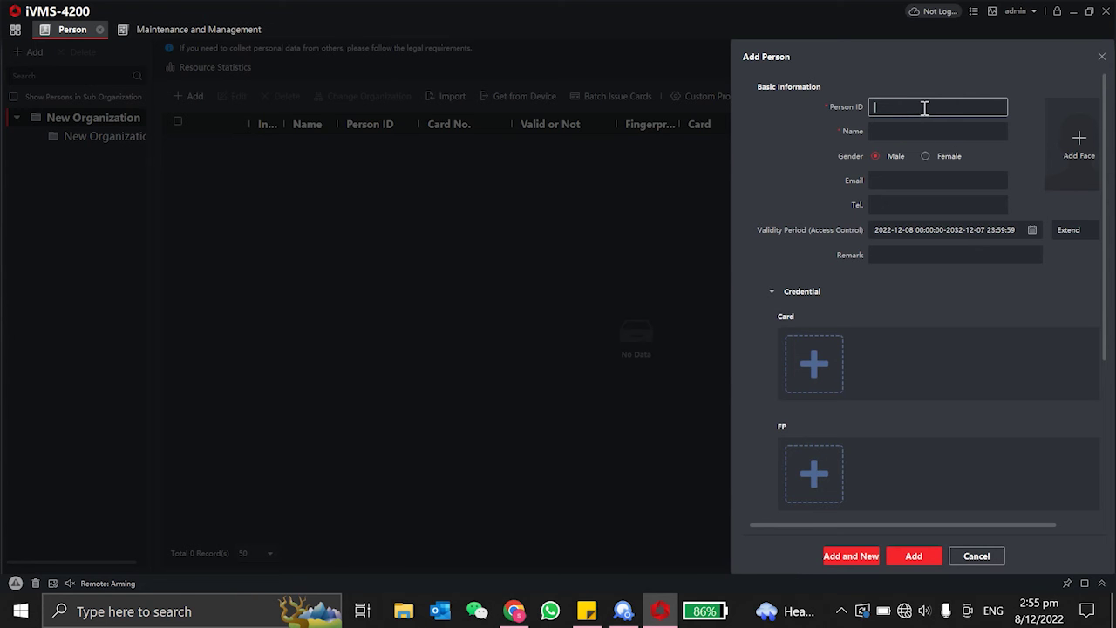
pyautogui.write('1')
pyautogui.click(931, 131)
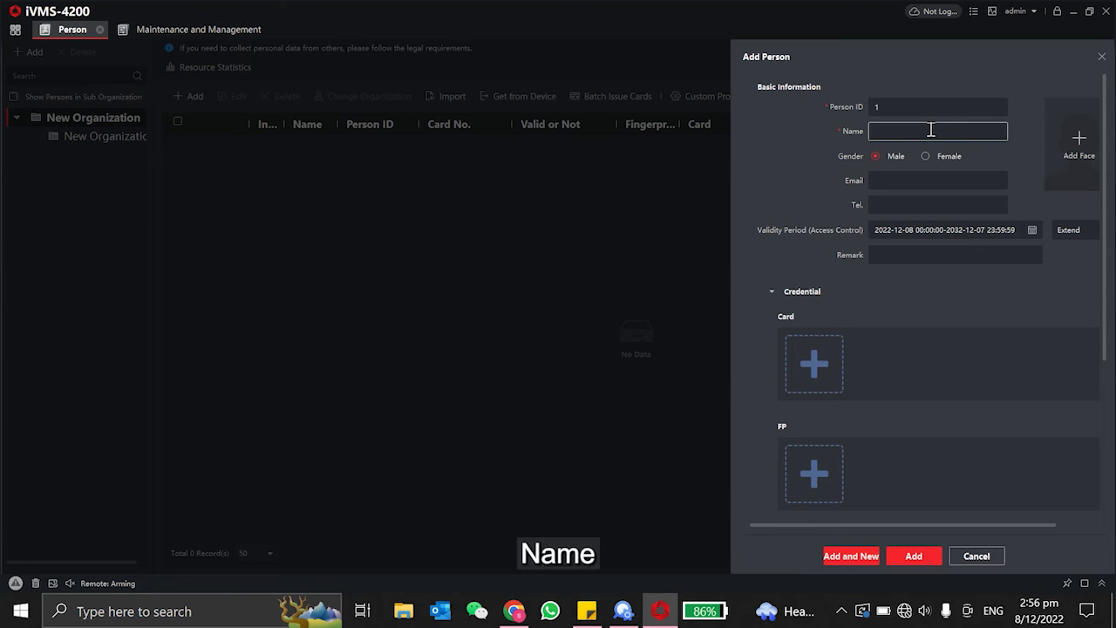
pyautogui.write('TestVskou')
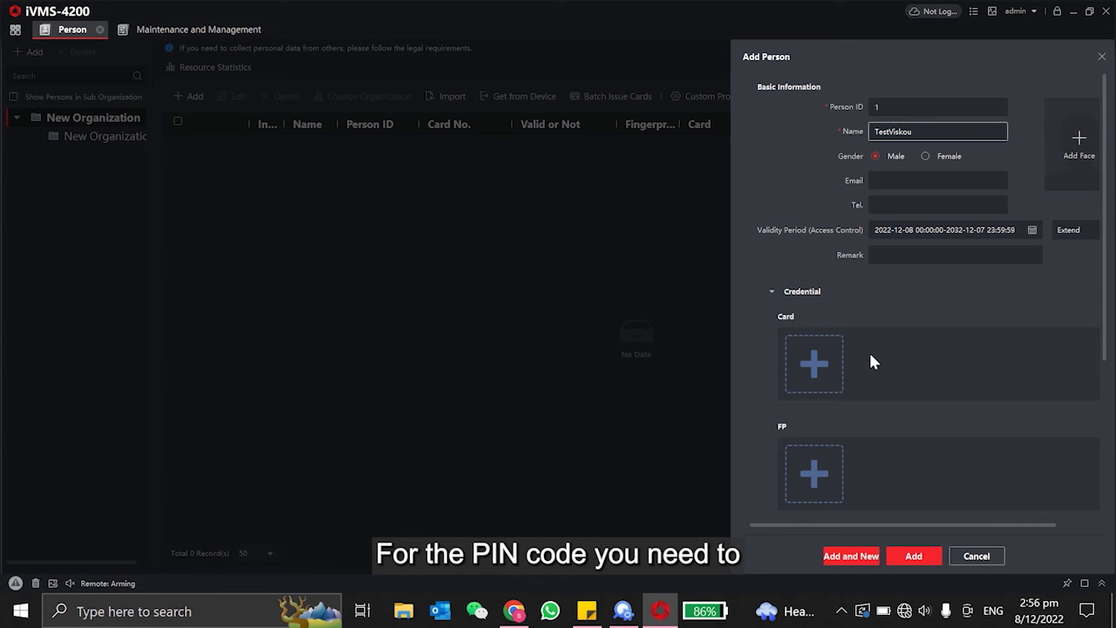
# Expand Access Control, start entering the person's PIN code, and show it as plain digits.
pyautogui.scroll(-5, 1069, 311)
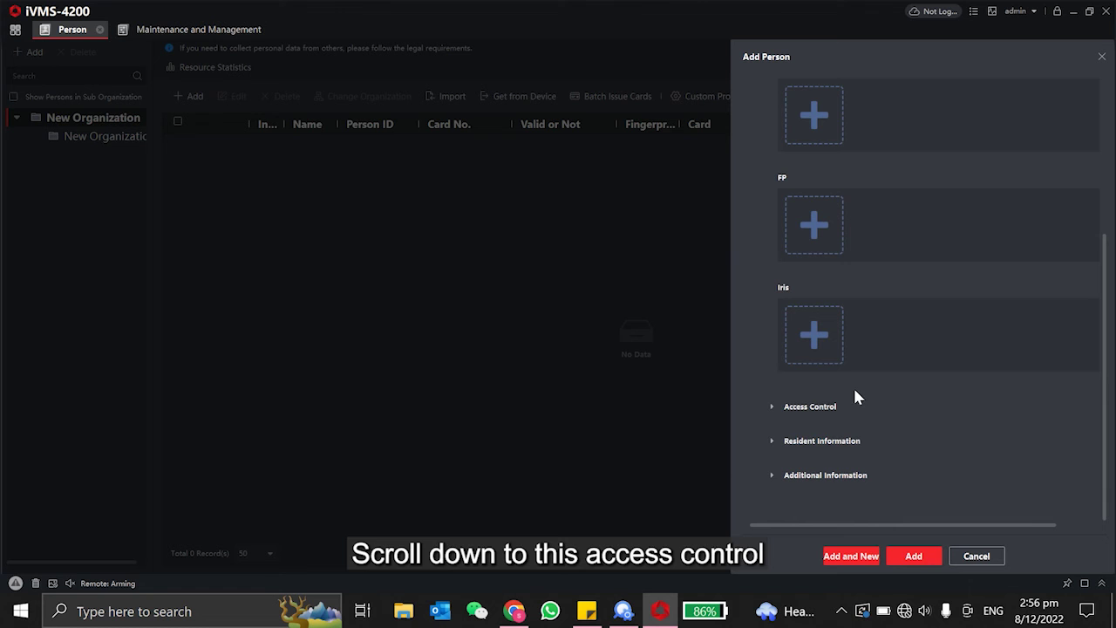
pyautogui.click(772, 407)
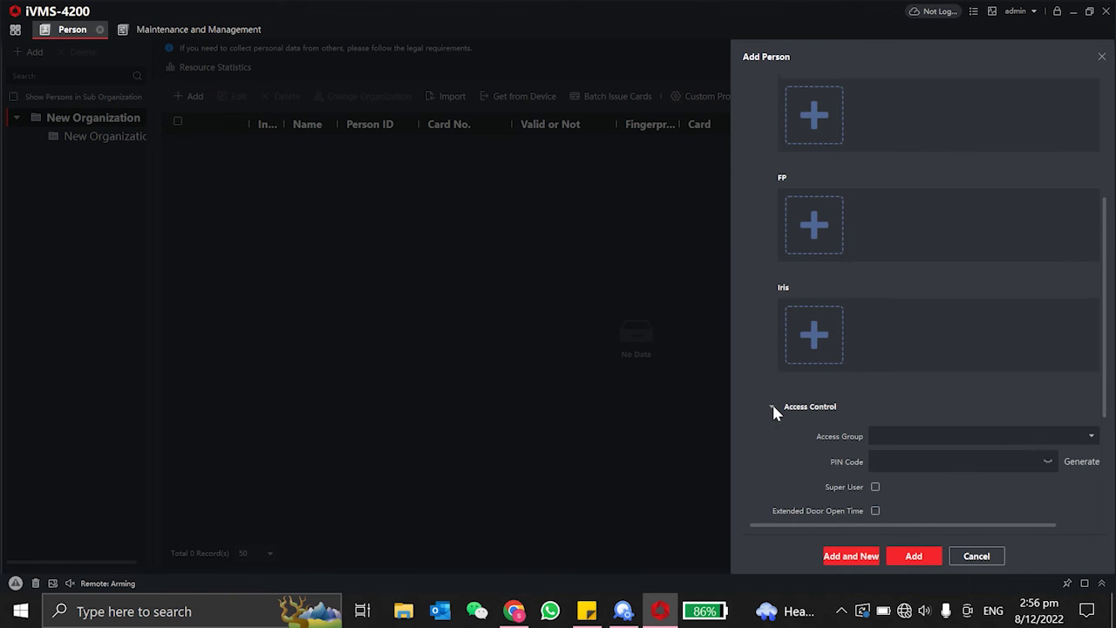
pyautogui.scroll(-1, 771, 401)
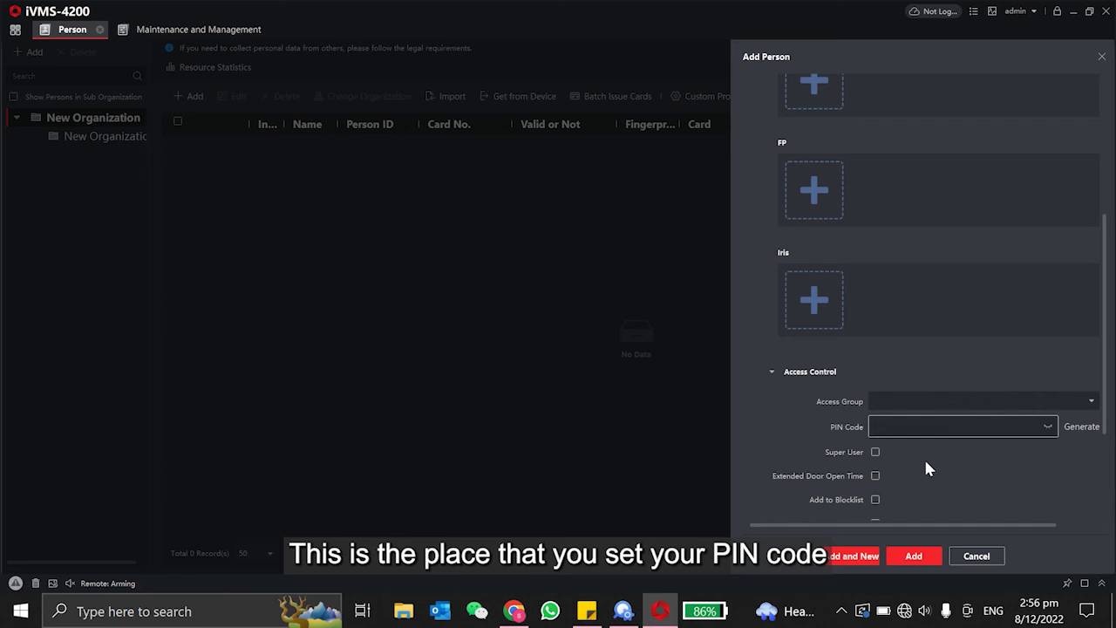
pyautogui.write('12')
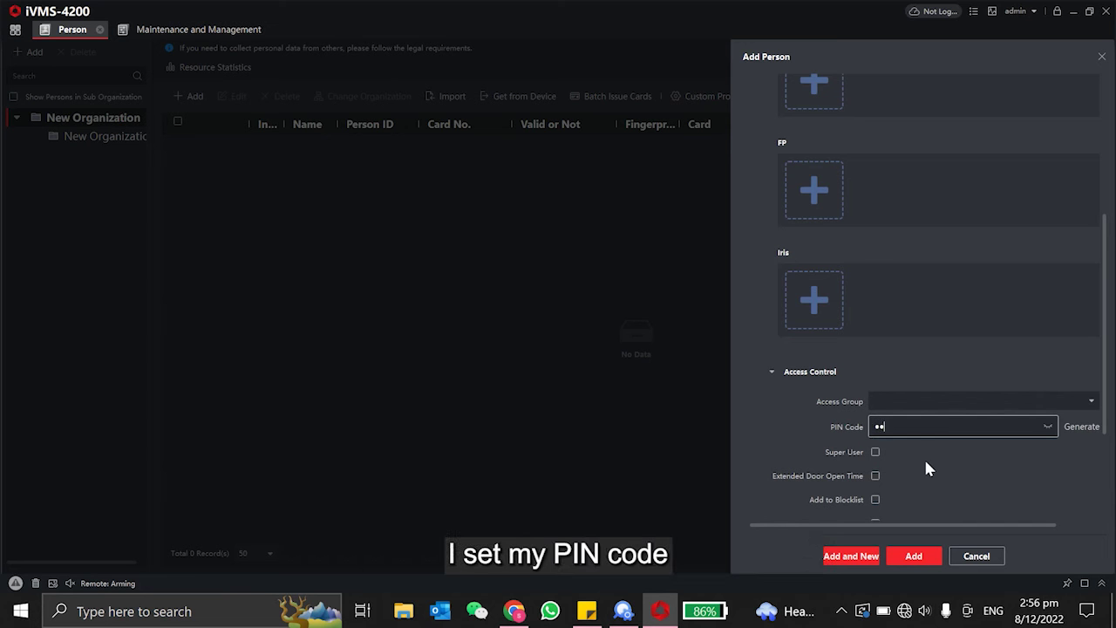
pyautogui.write('3')
pyautogui.click(1047, 427)
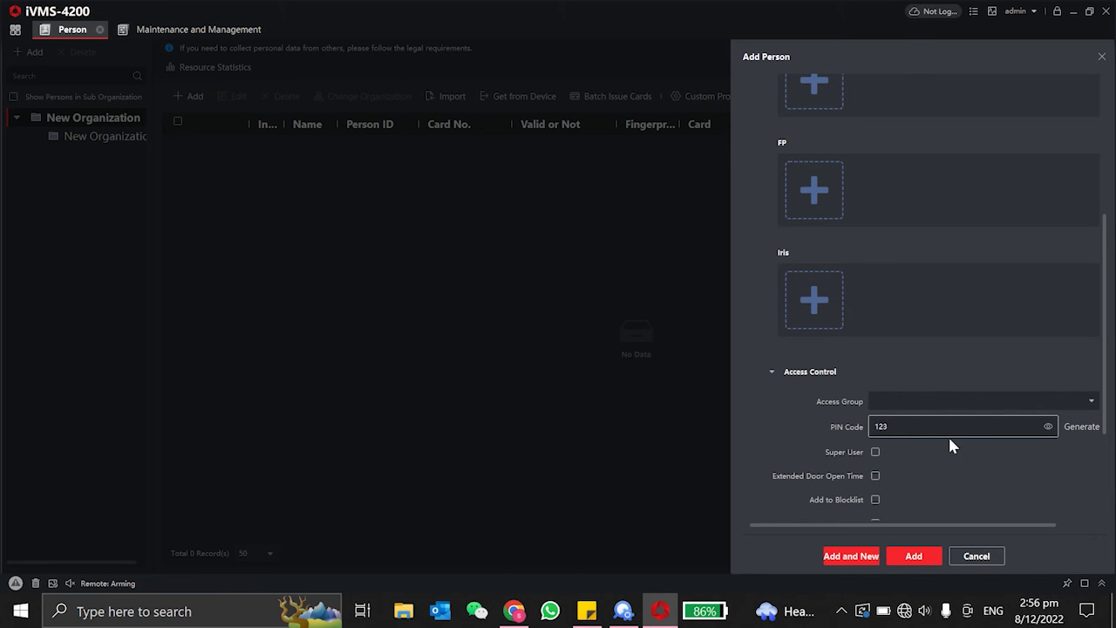
# Finish the six-digit PIN and save person ID 1 to the person list.
pyautogui.write('456')
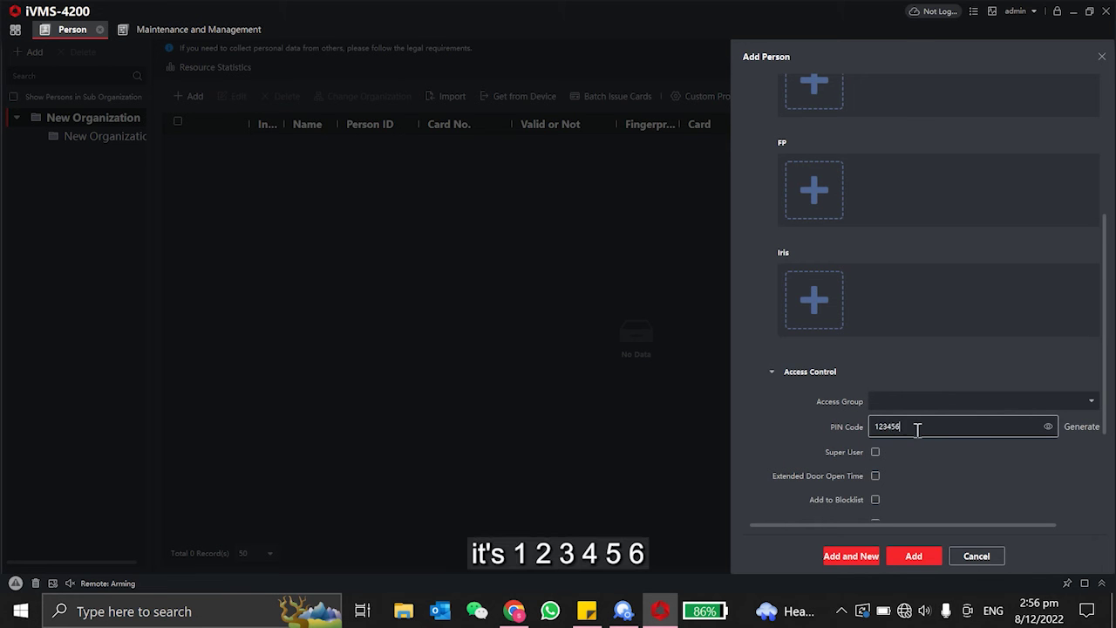
pyautogui.scroll(-3, 915, 480)
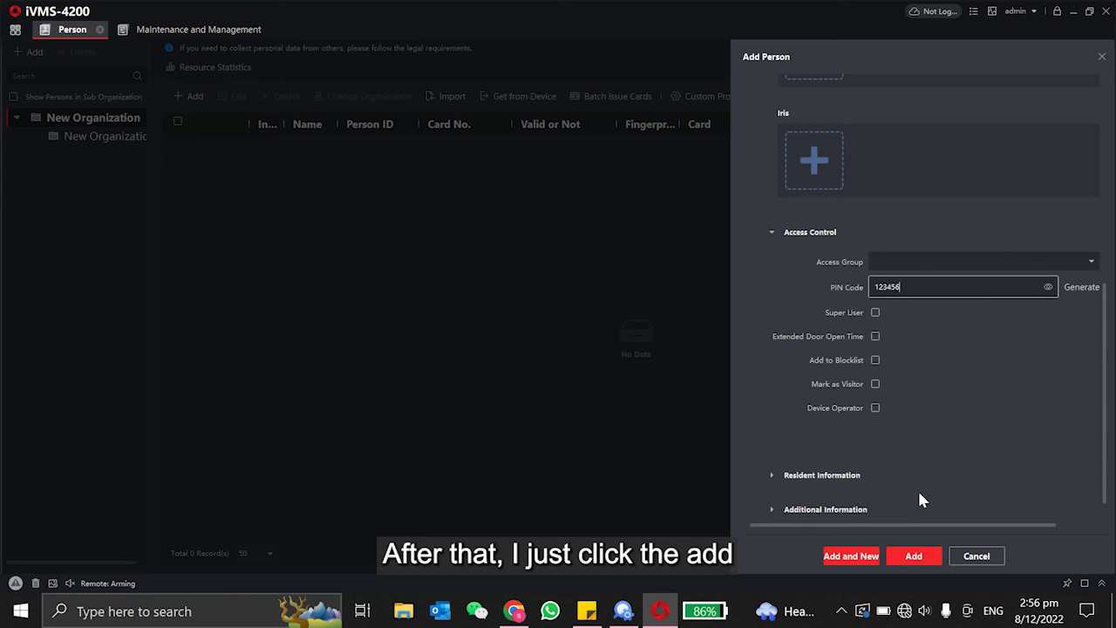
pyautogui.click(915, 558)
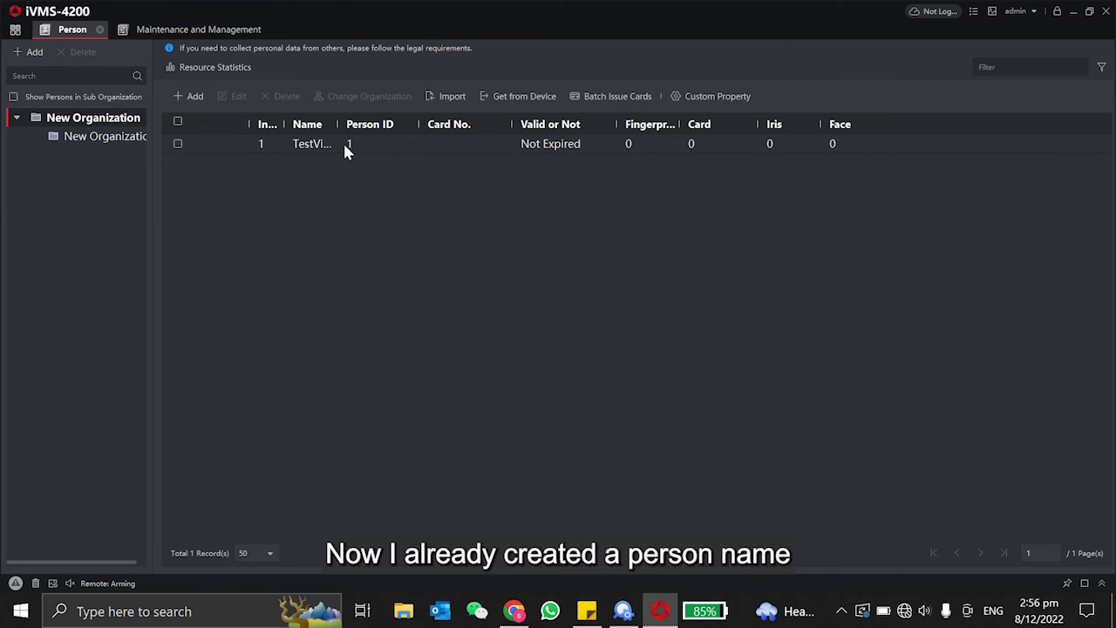
pyautogui.moveTo(347, 125); pyautogui.dragTo(394, 124)
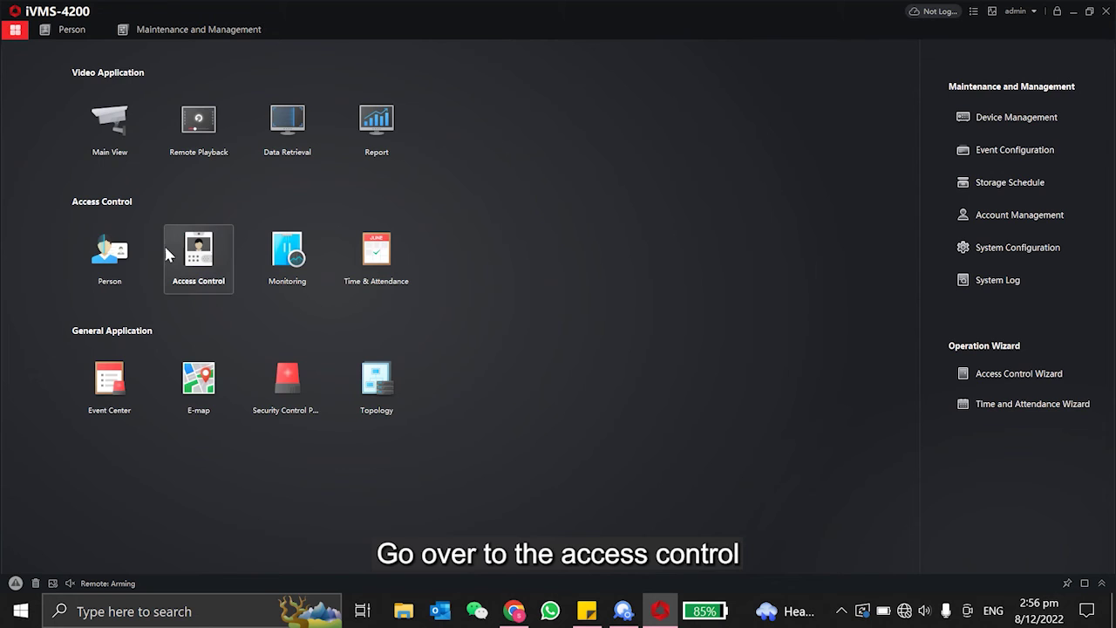
# Set up access group TestGroup with the new person and door Door1_804 of device 804.
pyautogui.click(218, 268)
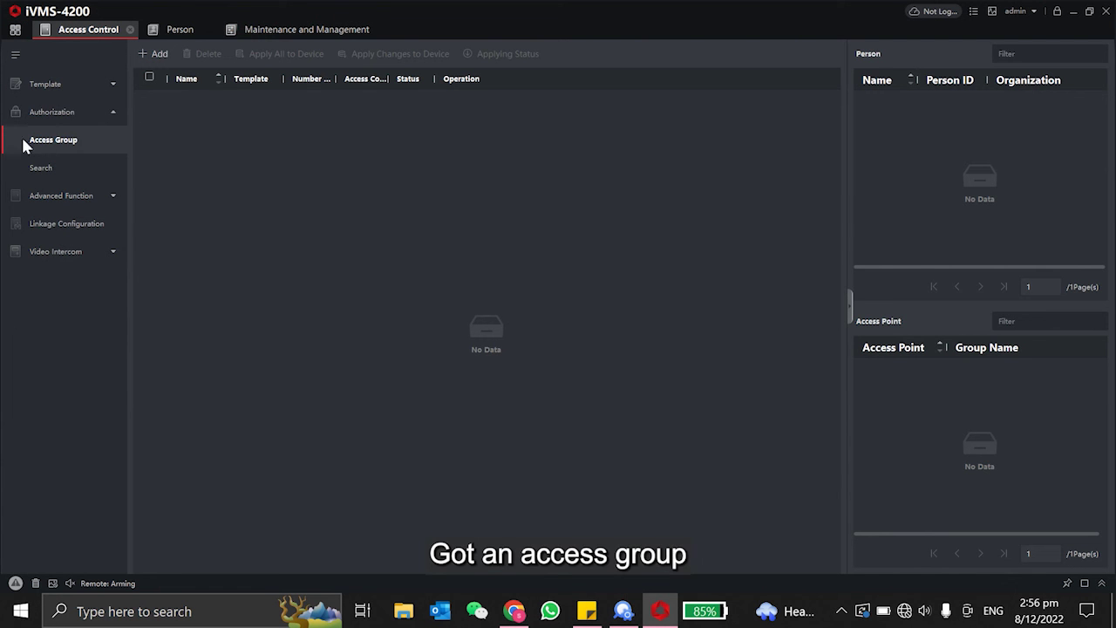
pyautogui.click(159, 55)
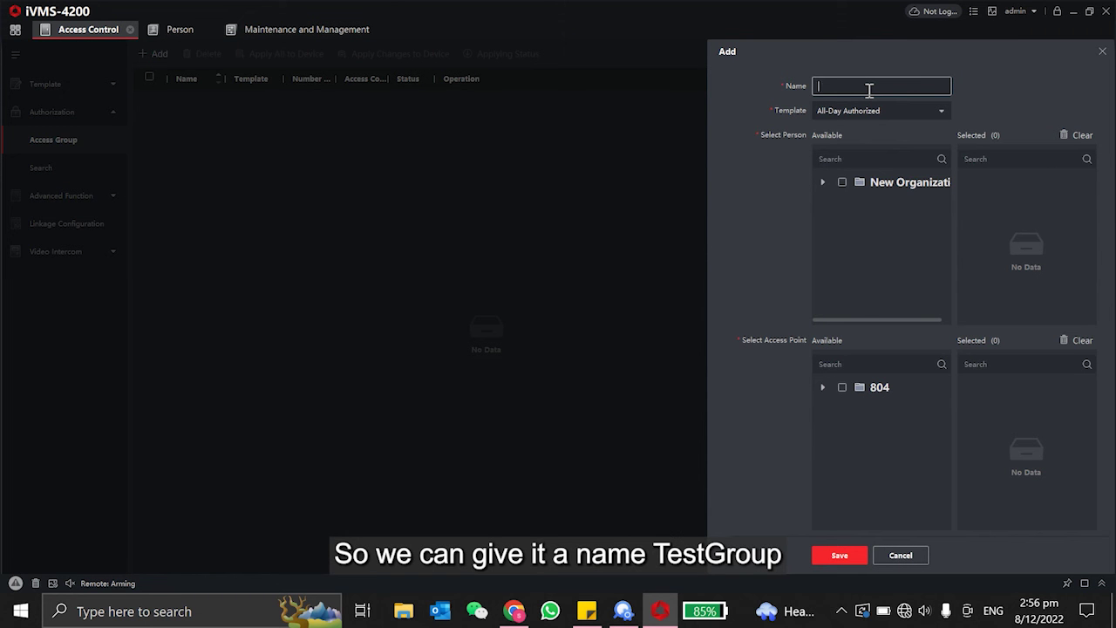
pyautogui.write('TestGroup')
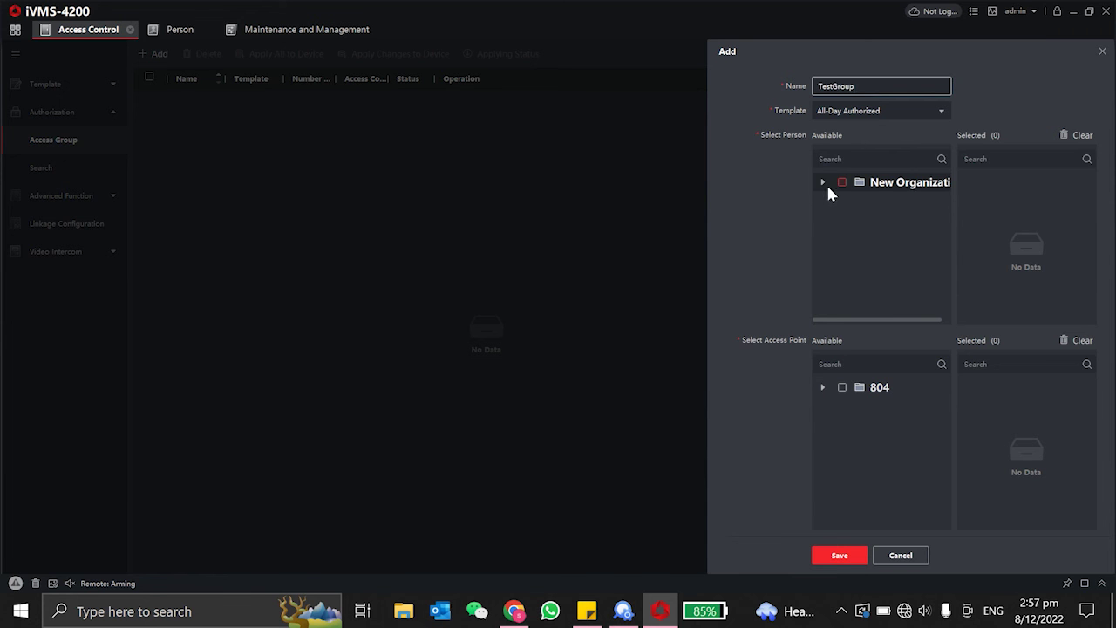
pyautogui.click(823, 182)
pyautogui.click(860, 219)
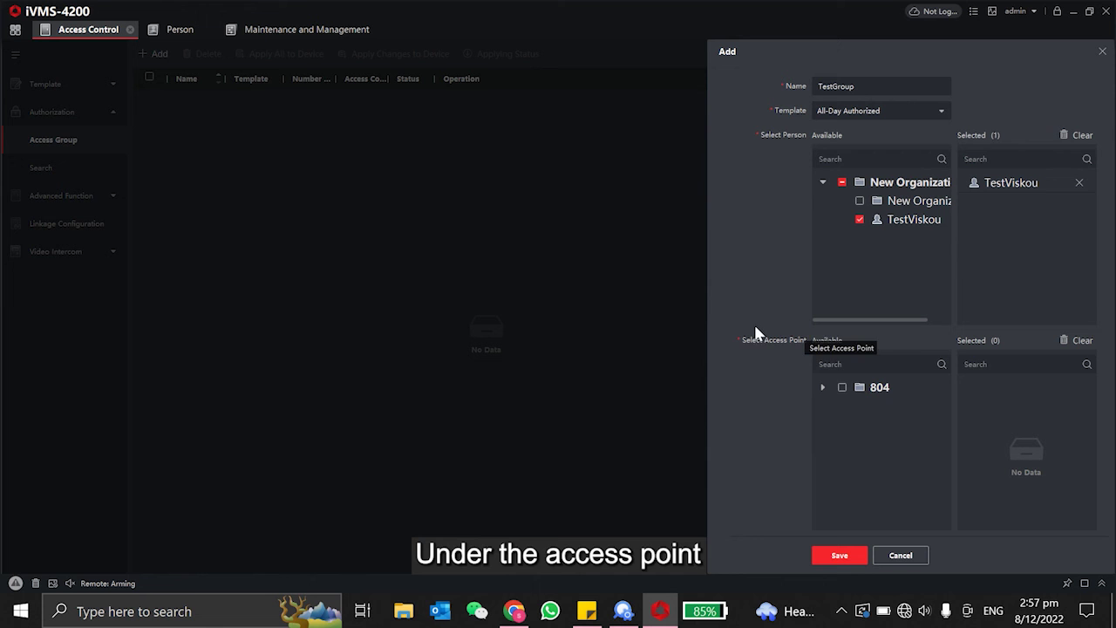
pyautogui.click(823, 387)
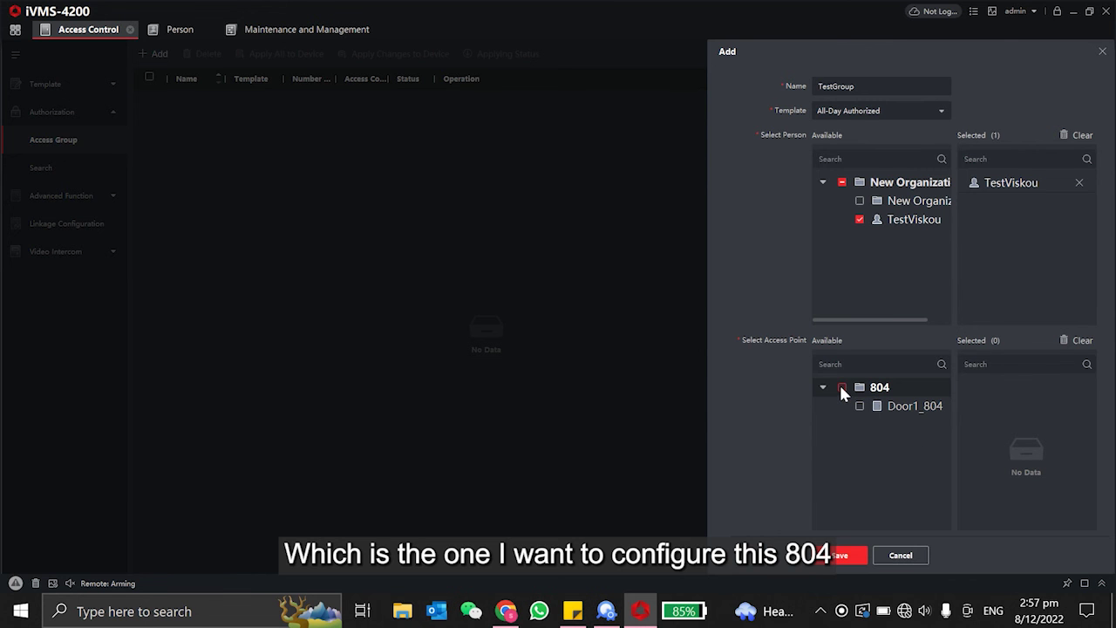
pyautogui.click(841, 387)
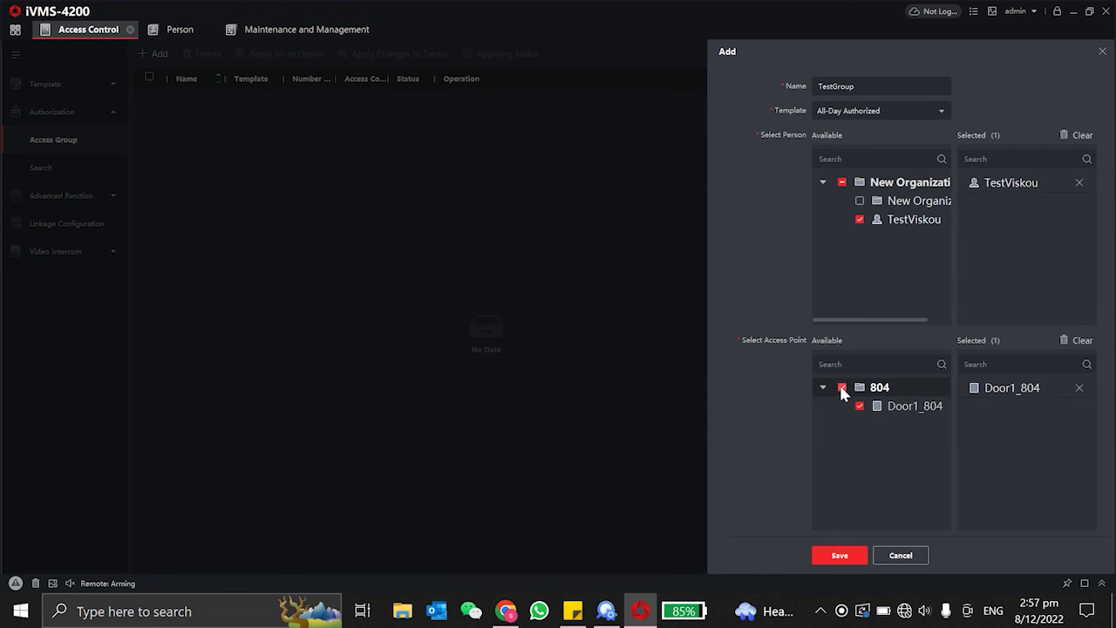
# Save the TestGroup access group and widen the list's Status and Name columns.
pyautogui.click(840, 555)
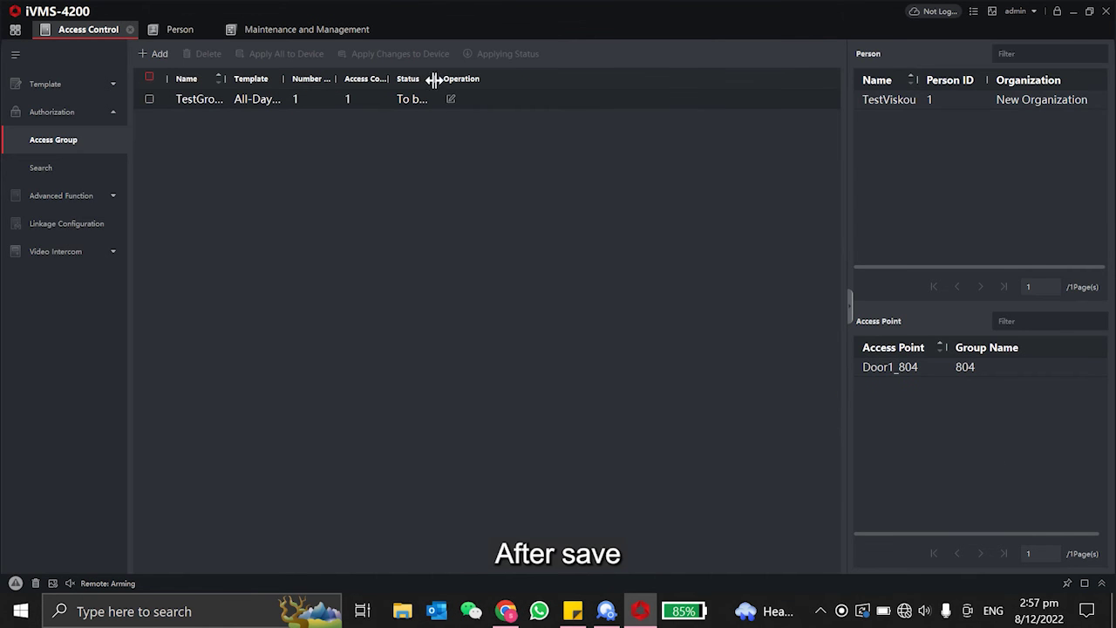
pyautogui.moveTo(434, 80); pyautogui.dragTo(513, 81)
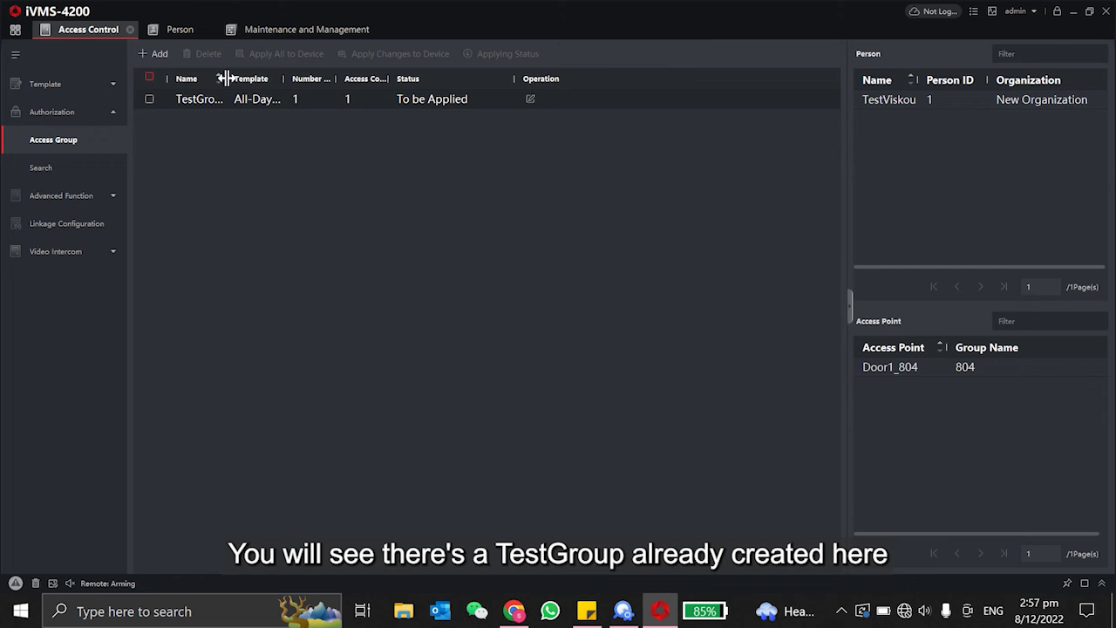
pyautogui.moveTo(224, 80); pyautogui.dragTo(271, 79)
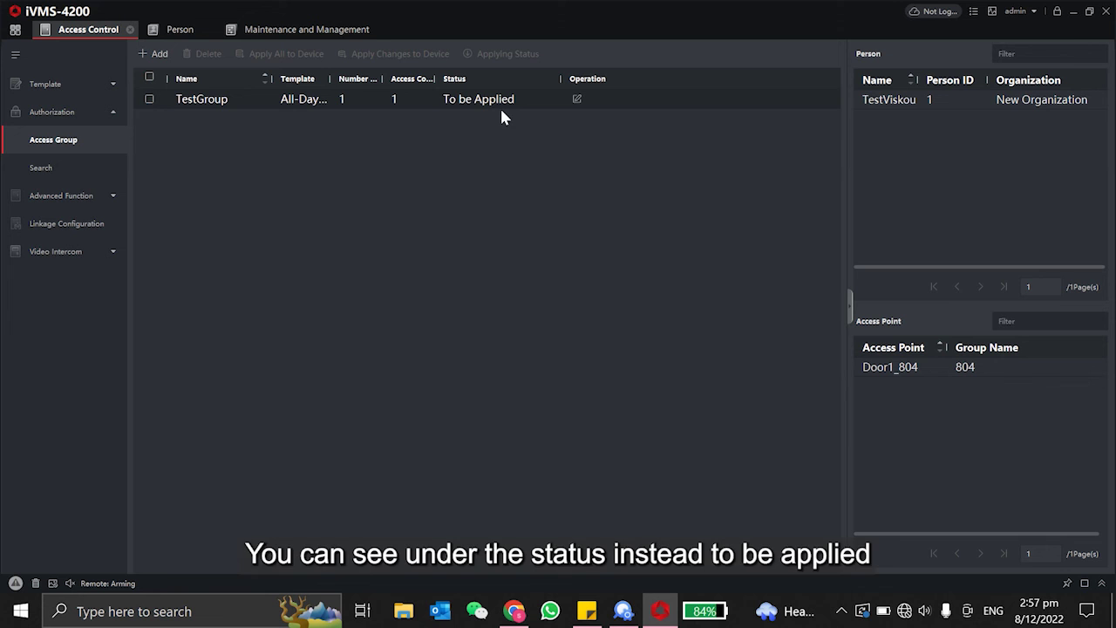
# Apply TestGroup to the device until its status reads All applied.
pyautogui.click(150, 99)
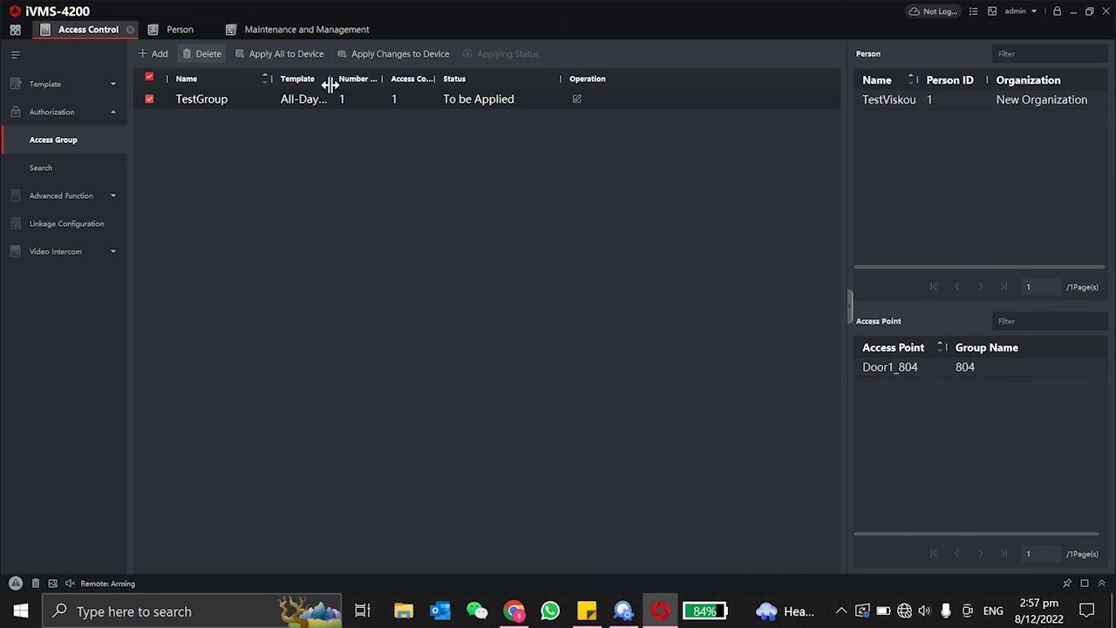
pyautogui.click(406, 58)
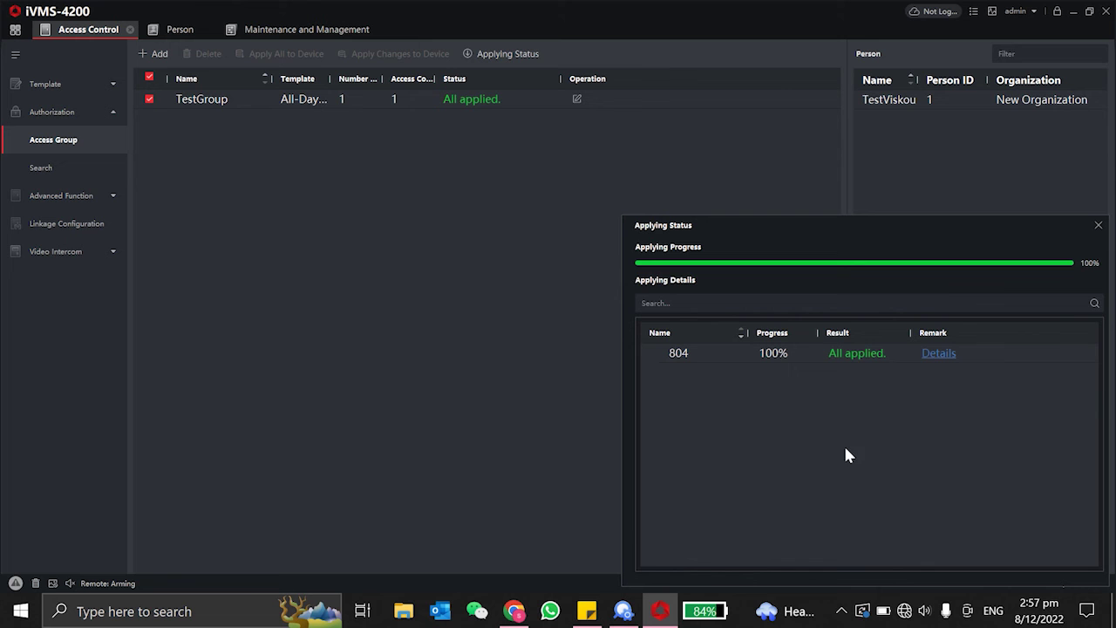
pyautogui.click(1096, 226)
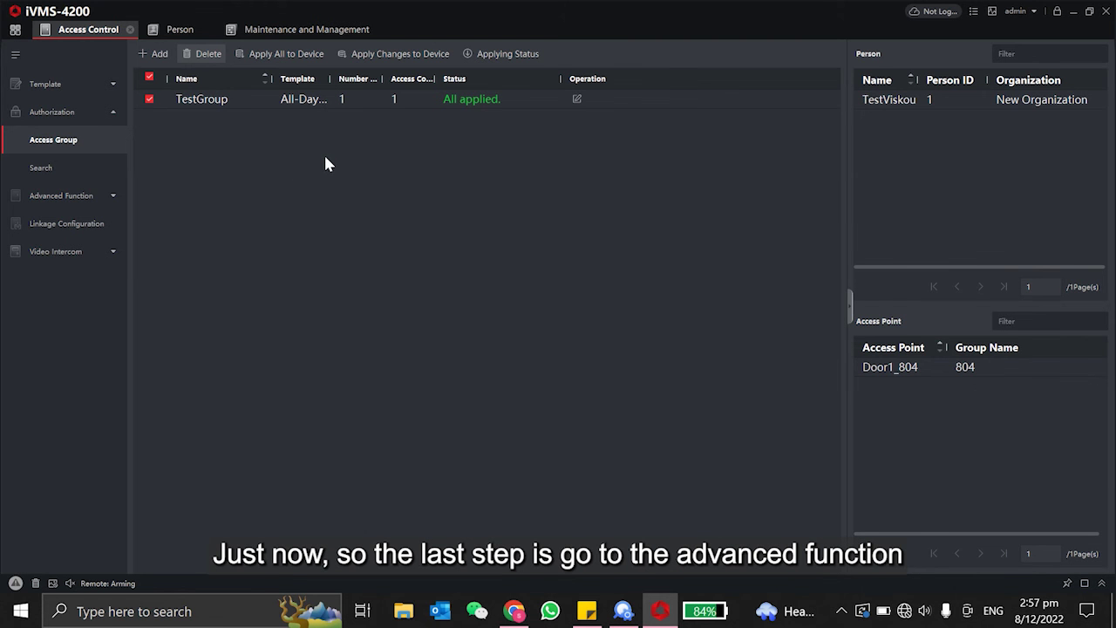
# Add Card/FP/PIN to the authentication modes of device 804's Entrance Card Reader1.
pyautogui.click(80, 195)
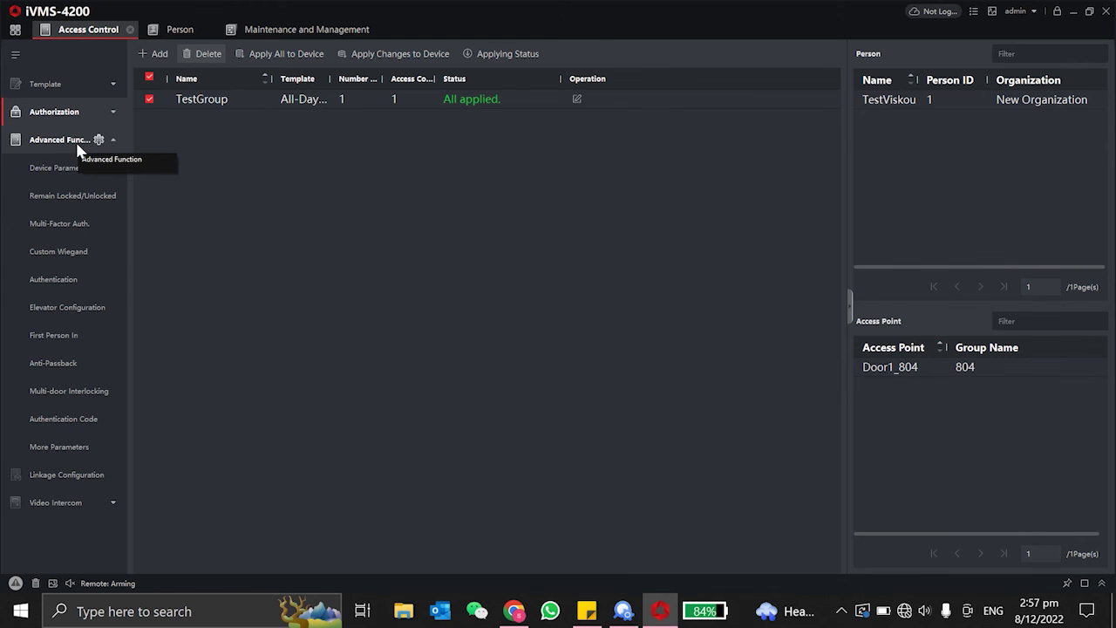
pyautogui.click(48, 288)
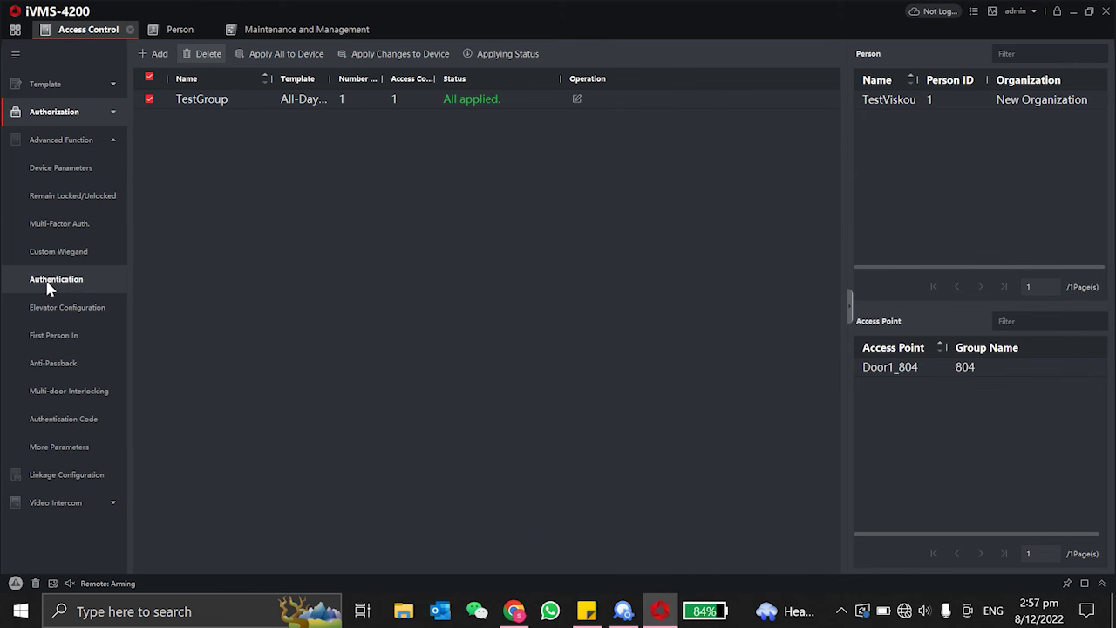
pyautogui.click(224, 100)
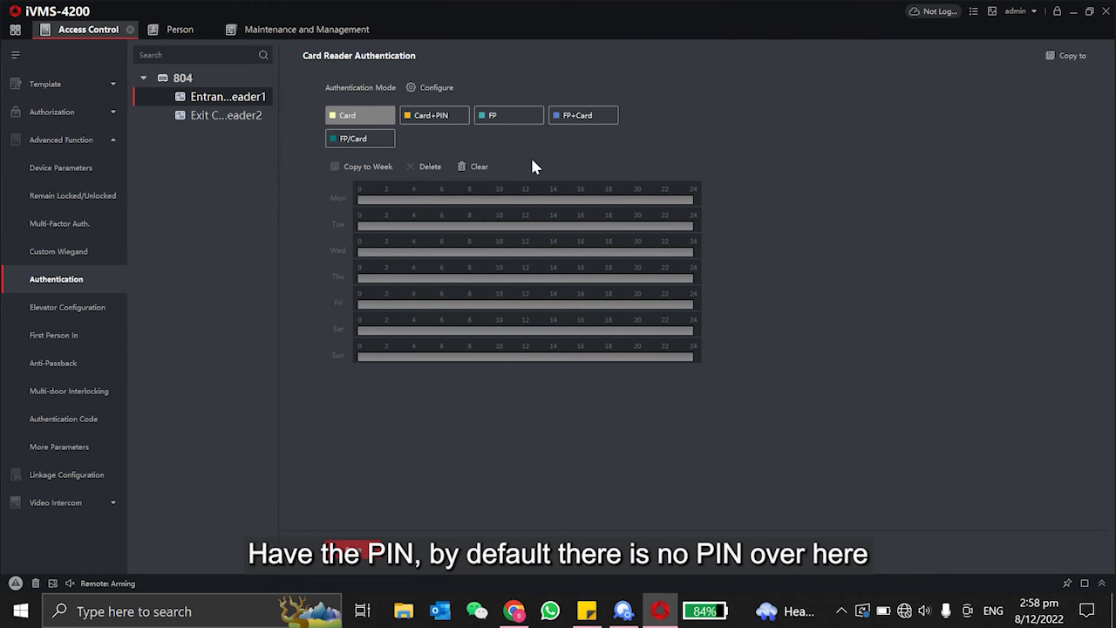
pyautogui.click(438, 89)
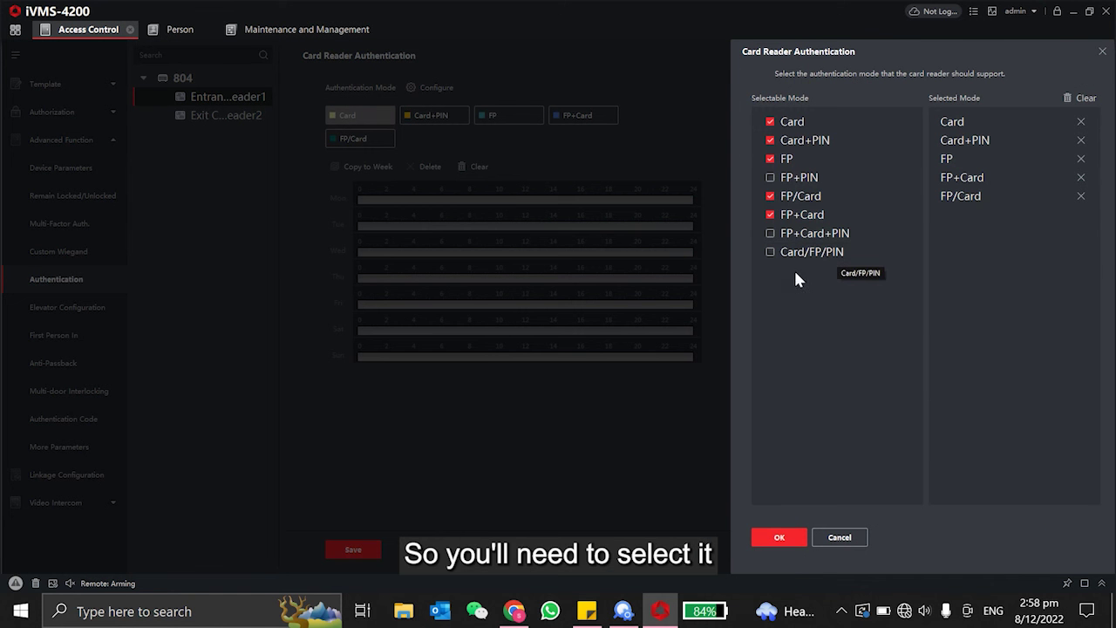
pyautogui.click(768, 251)
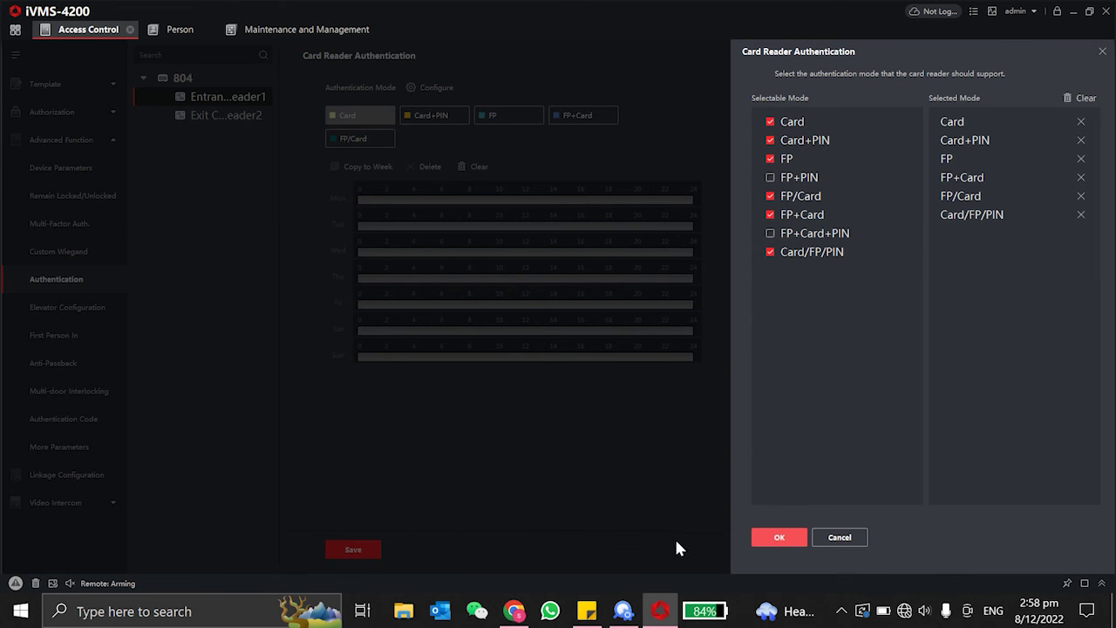
pyautogui.click(774, 540)
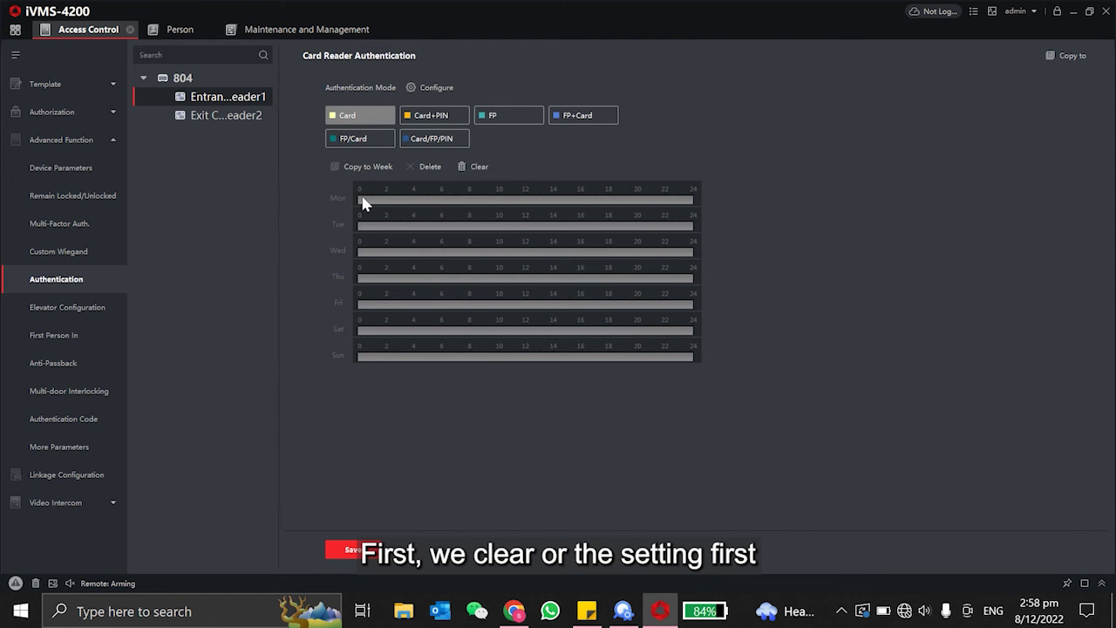
# Schedule Card/FP/PIN 00:00–23:59 on Monday, copy it to the whole week, and save.
pyautogui.click(463, 147)
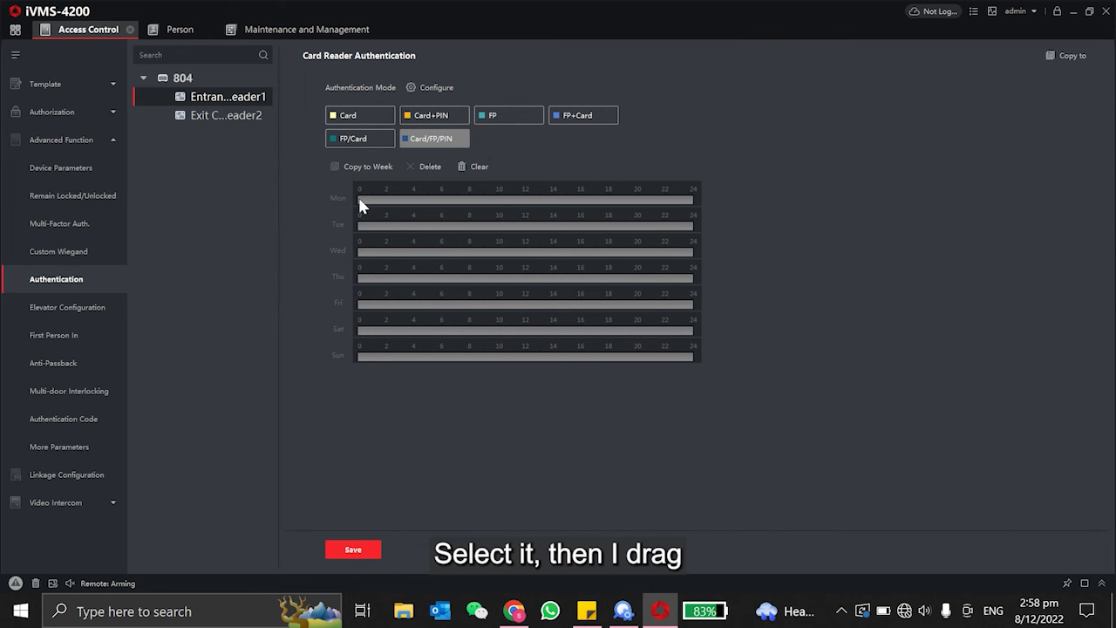
pyautogui.moveTo(359, 203); pyautogui.dragTo(700, 199)
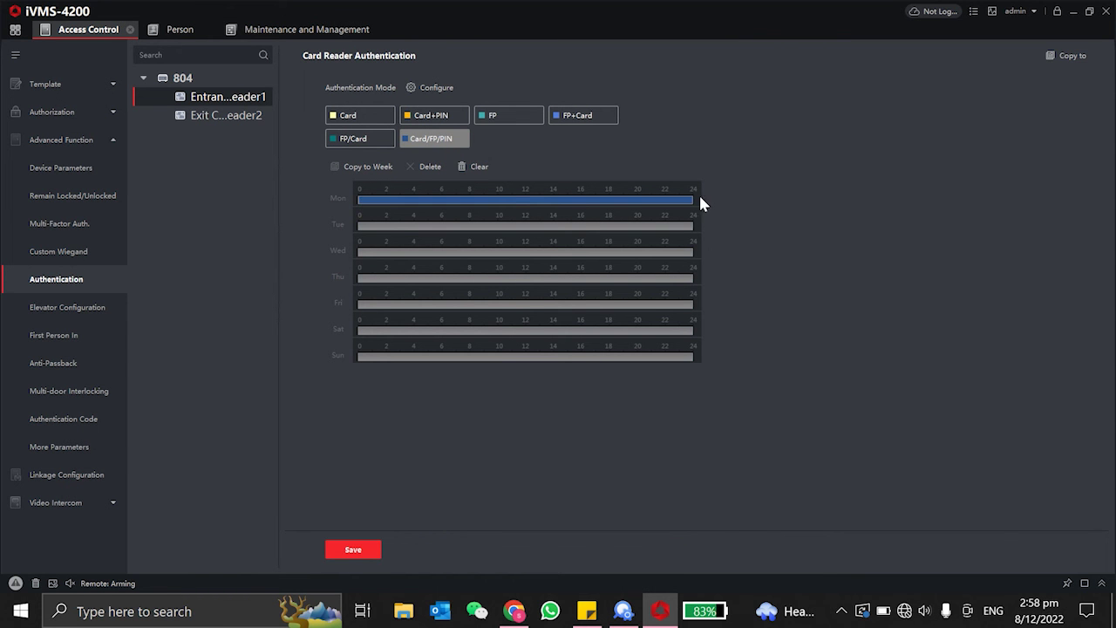
pyautogui.click(518, 200)
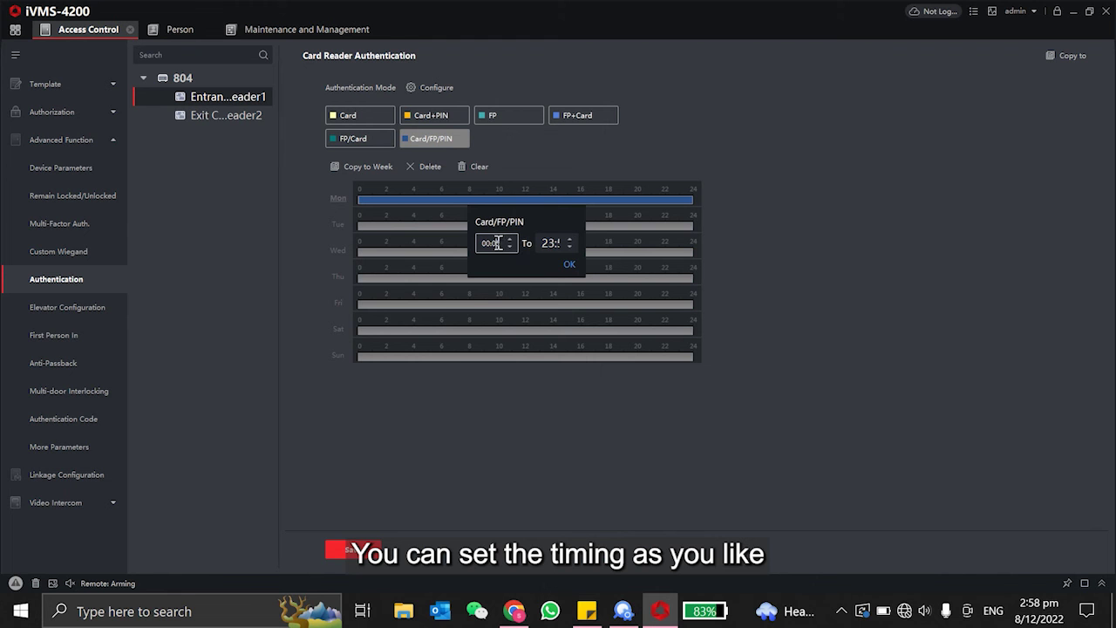
pyautogui.press('BackSpace')
pyautogui.write('0')
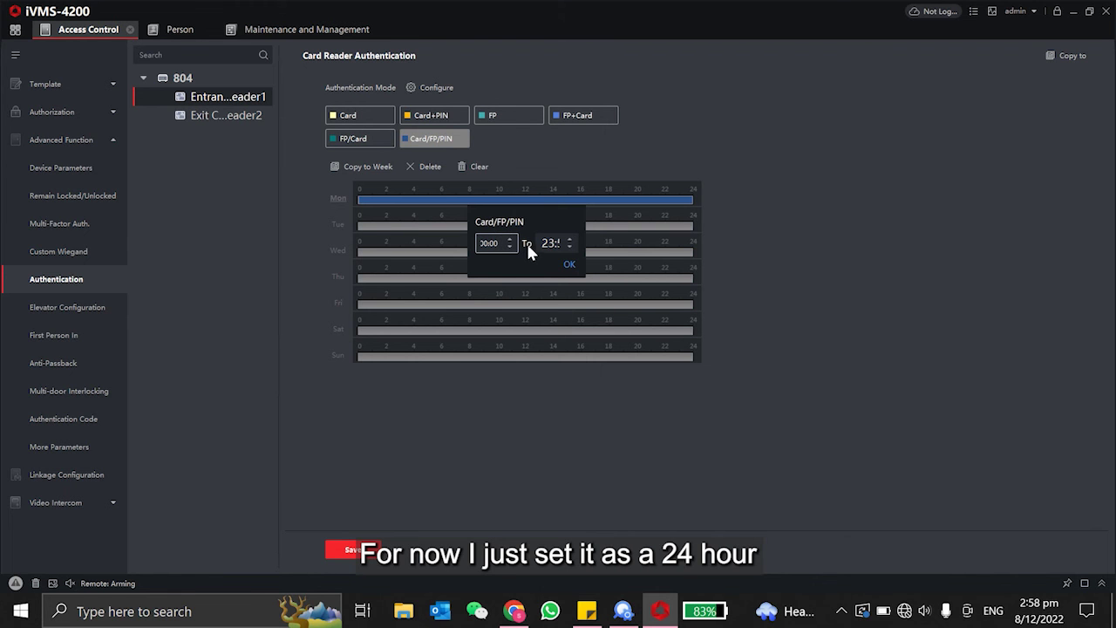
pyautogui.doubleClick(551, 243)
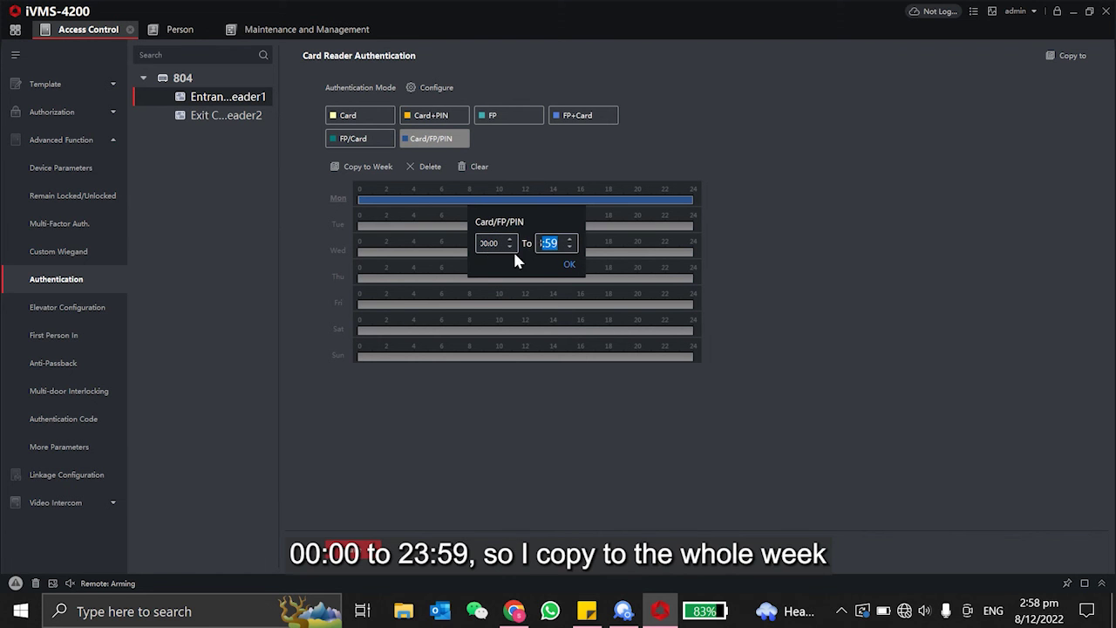
pyautogui.click(569, 266)
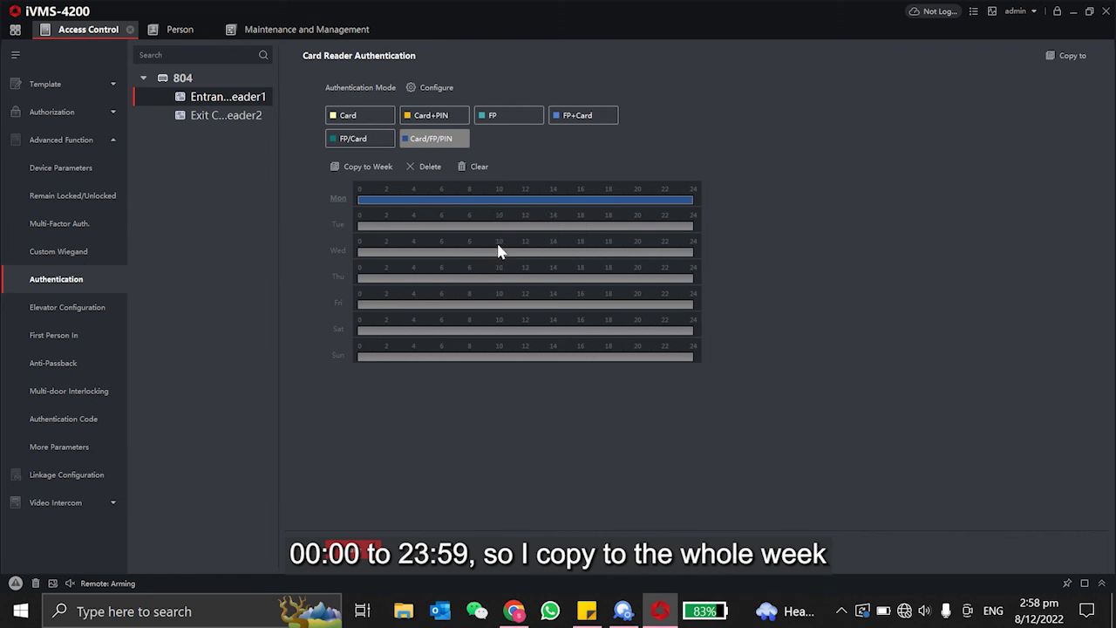
pyautogui.click(364, 170)
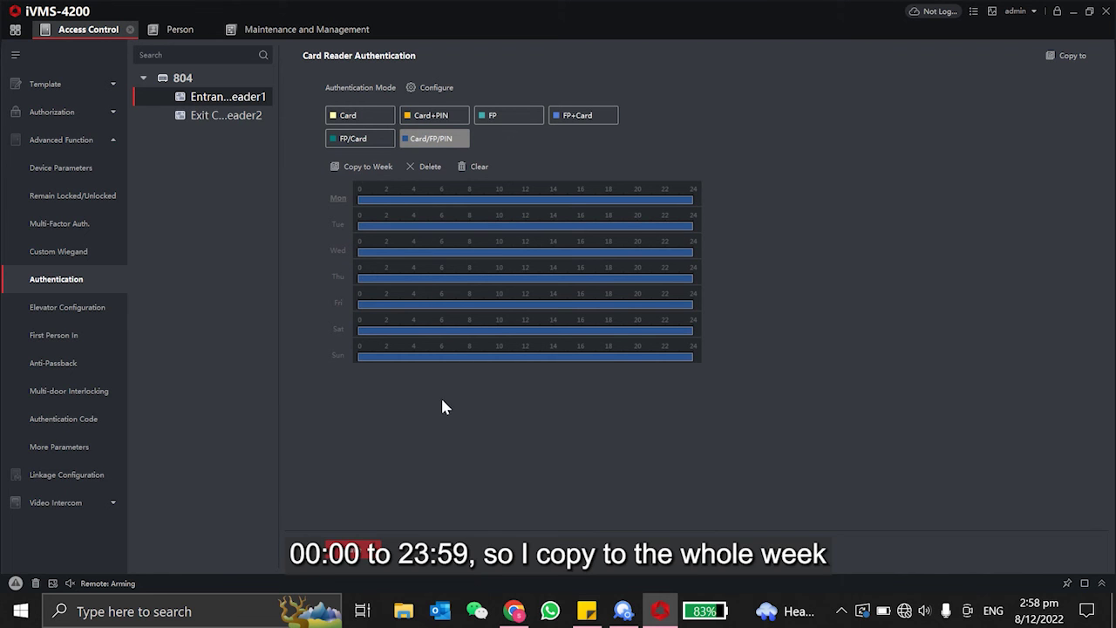
pyautogui.click(361, 551)
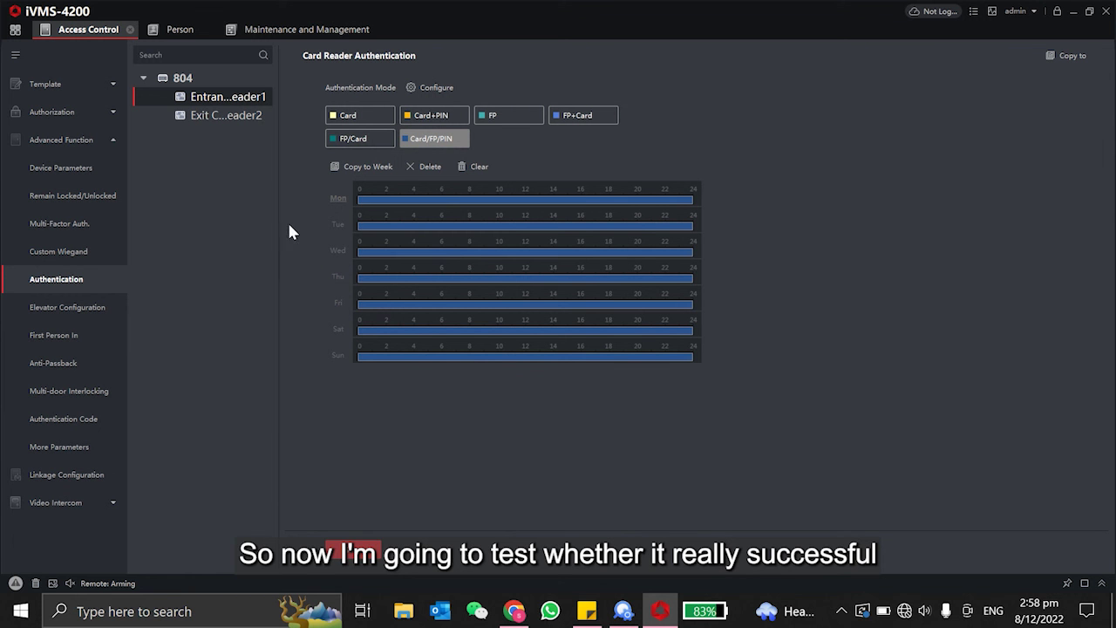
# Open Monitoring and widen the event table to read the PIN Authenticated entry at 804:Door1.
pyautogui.click(15, 30)
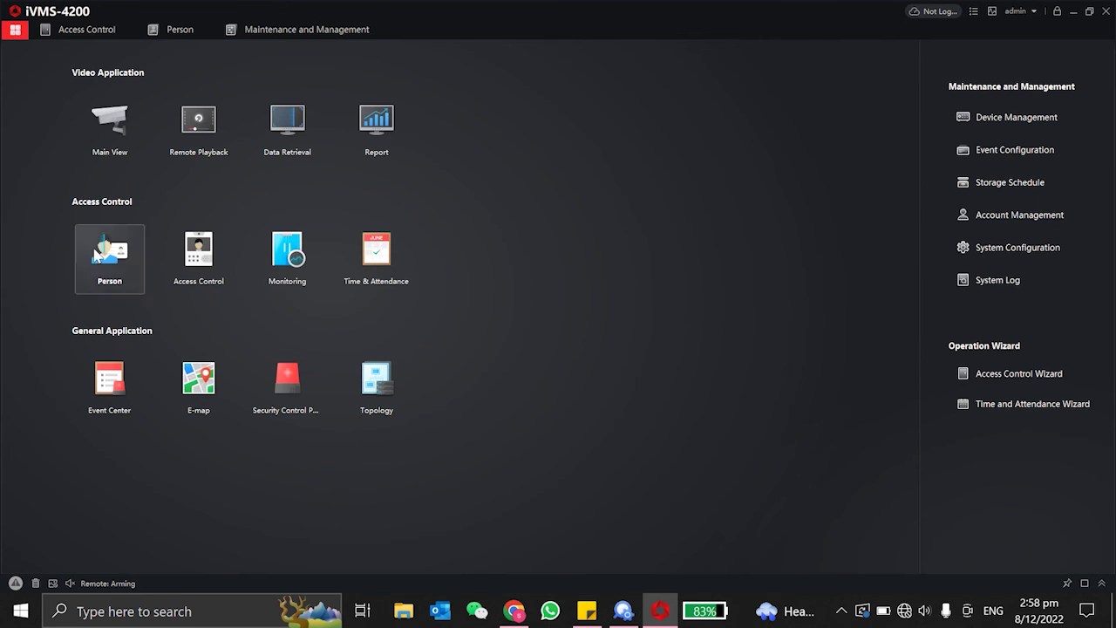
pyautogui.click(297, 262)
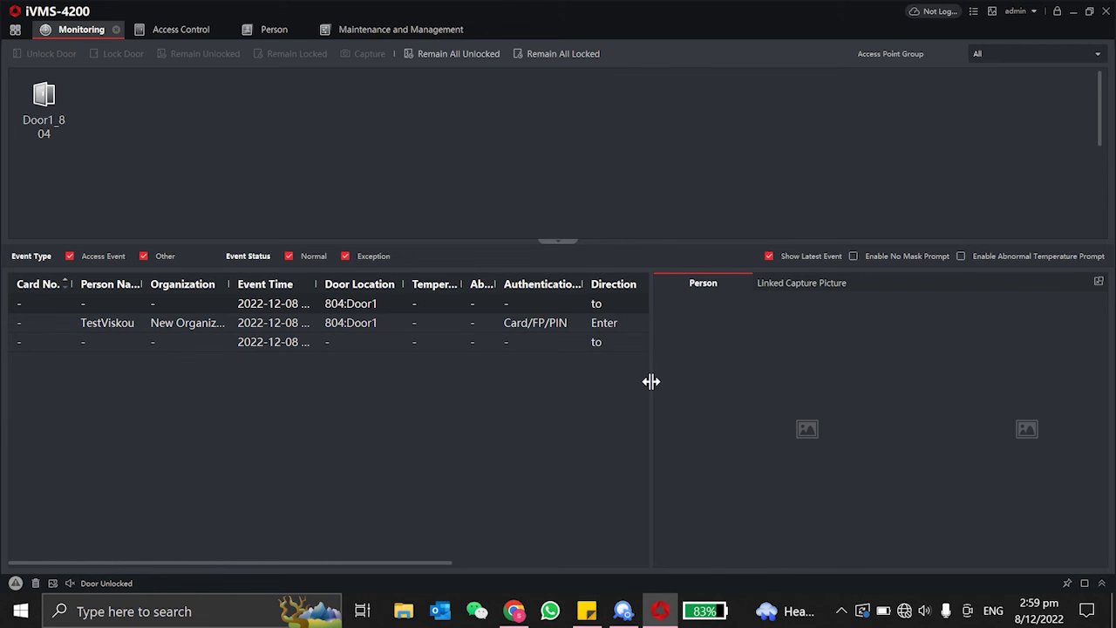
pyautogui.moveTo(651, 381); pyautogui.dragTo(879, 400)
pyautogui.moveTo(756, 284); pyautogui.dragTo(797, 284)
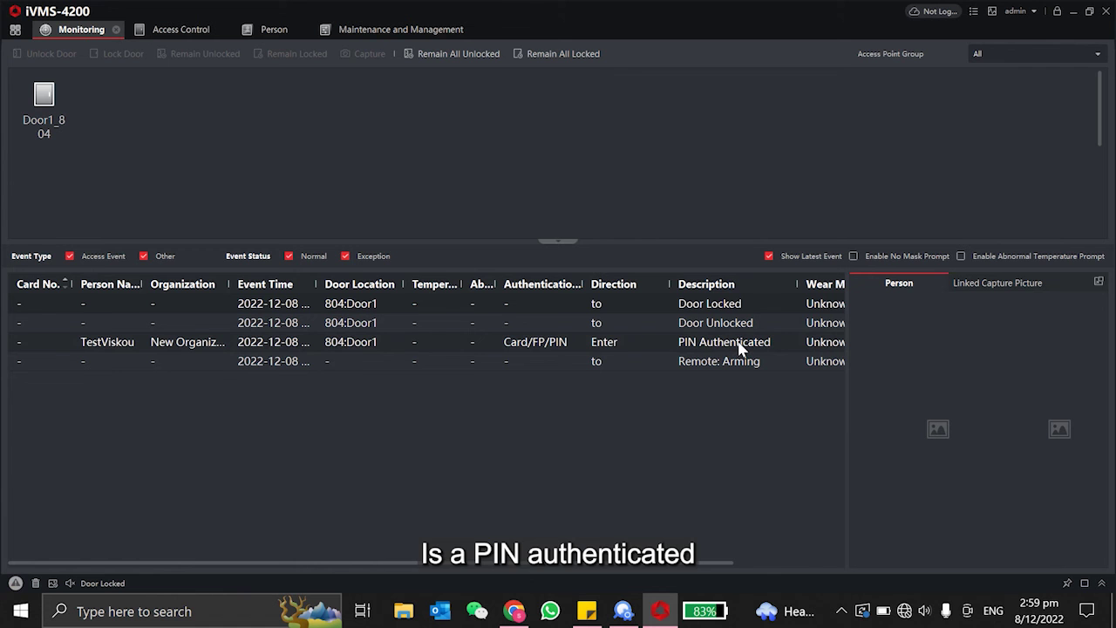